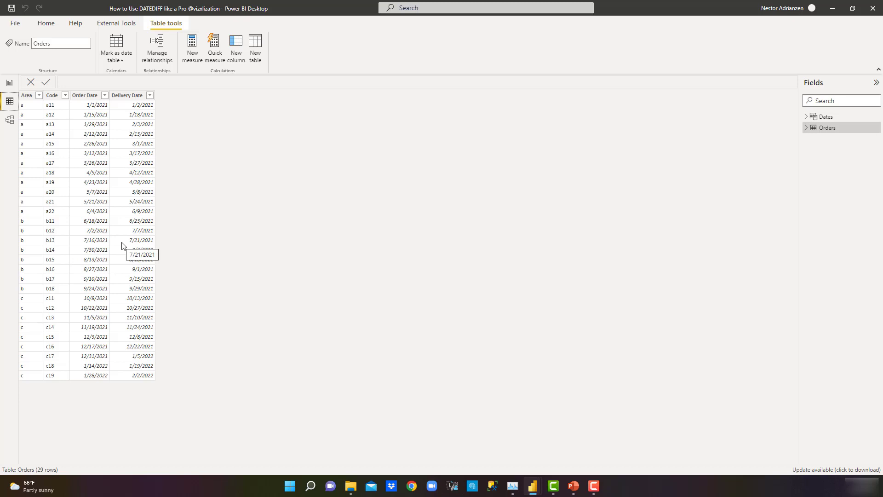
# Step: In the report view, create and load an empty manually entered table named DAX_Measures
pyautogui.click(10, 83)
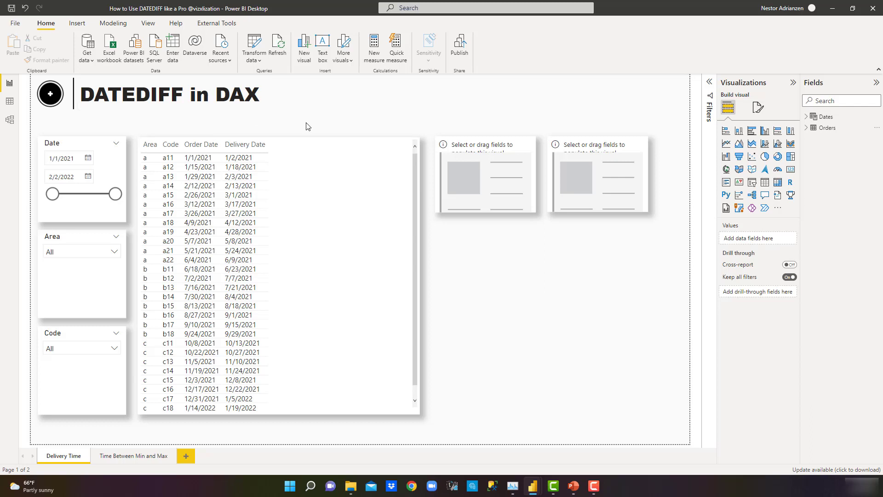
pyautogui.click(175, 46)
pyautogui.moveTo(297, 355); pyautogui.dragTo(215, 346)
pyautogui.write('DA')
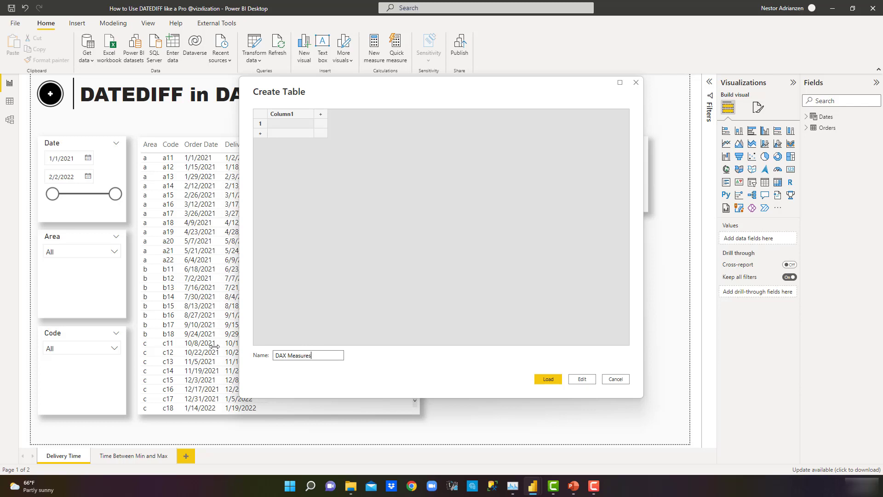
pyautogui.write('X Measures')
pyautogui.click(548, 380)
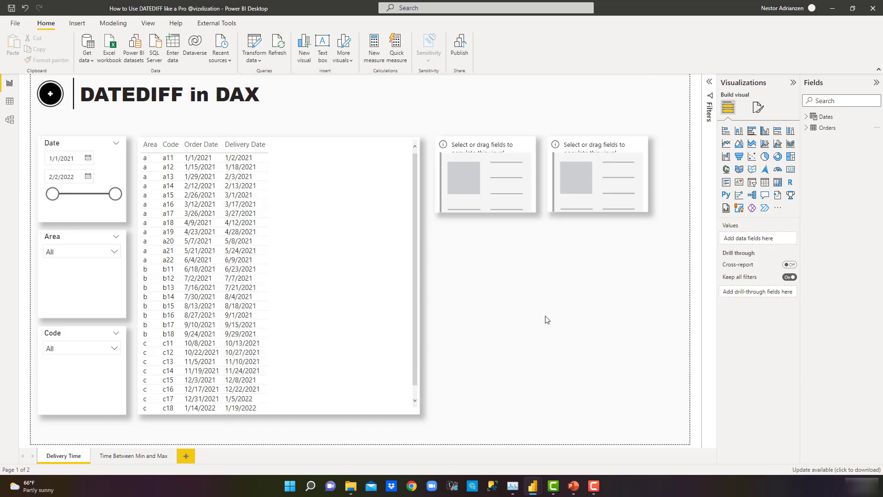
pyautogui.click(610, 295)
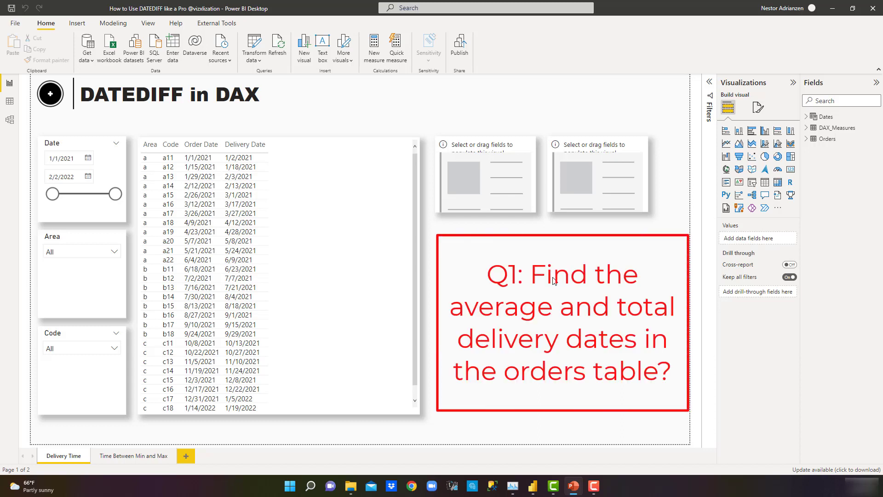
pyautogui.click(824, 141)
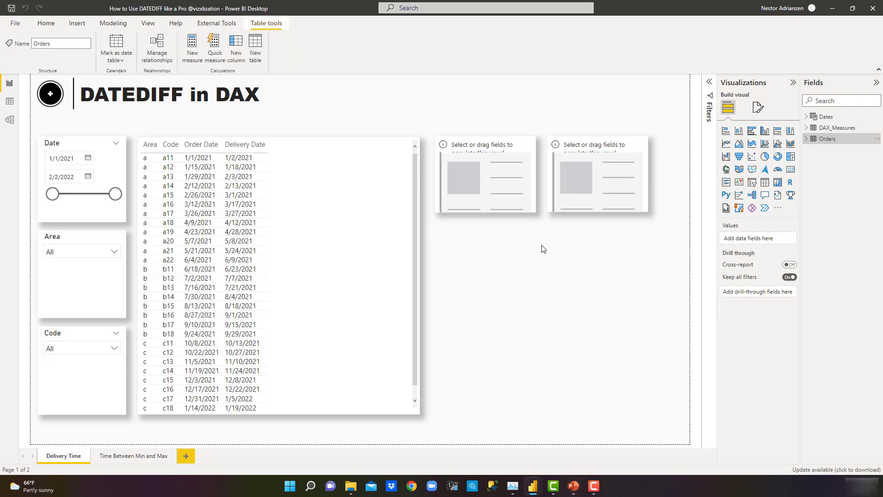
pyautogui.click(550, 248)
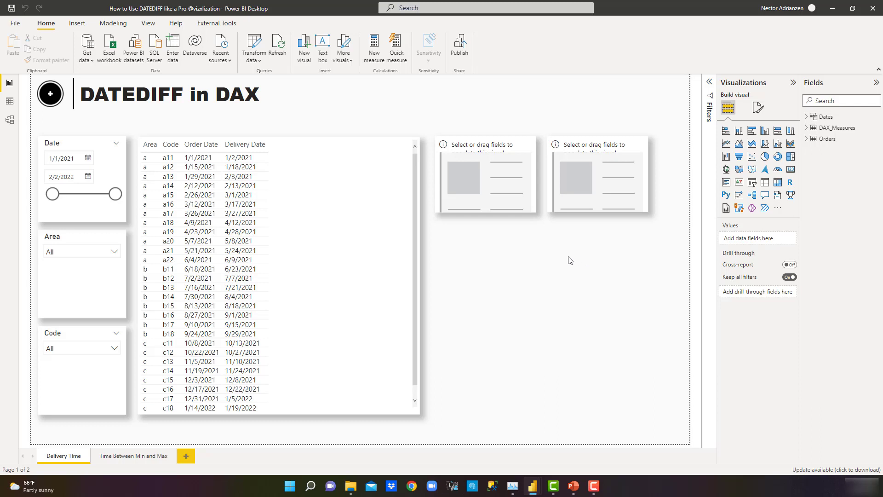
# Step: Start a new measure named "Avg Delivery Days" in the DAX_Measures table, with its formula beginning on a second line
pyautogui.rightClick(835, 131)
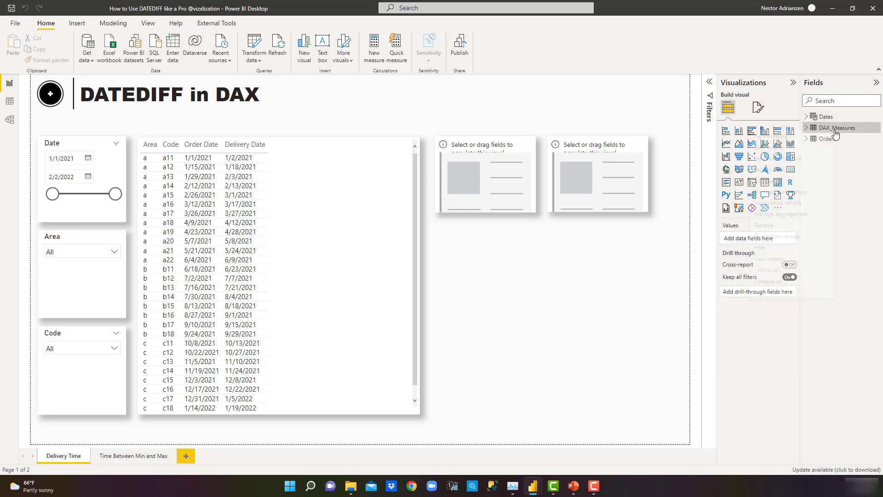
pyautogui.click(807, 140)
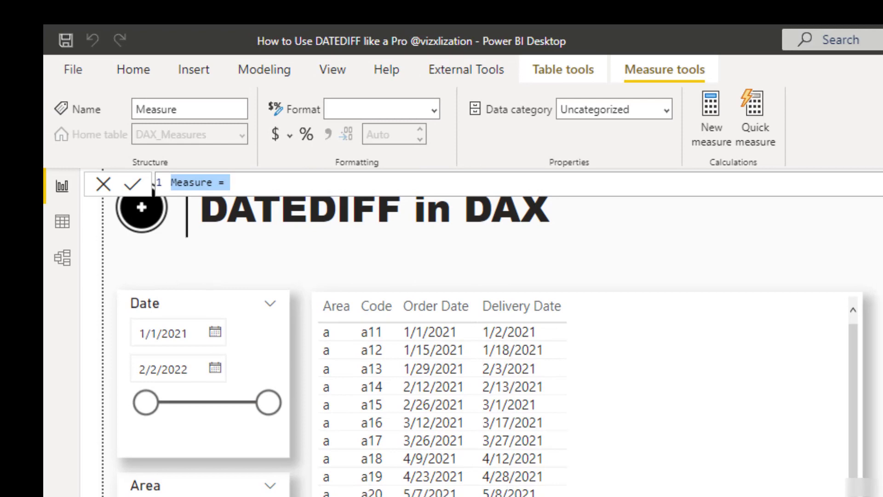
pyautogui.write('Avg Delivery Days =')
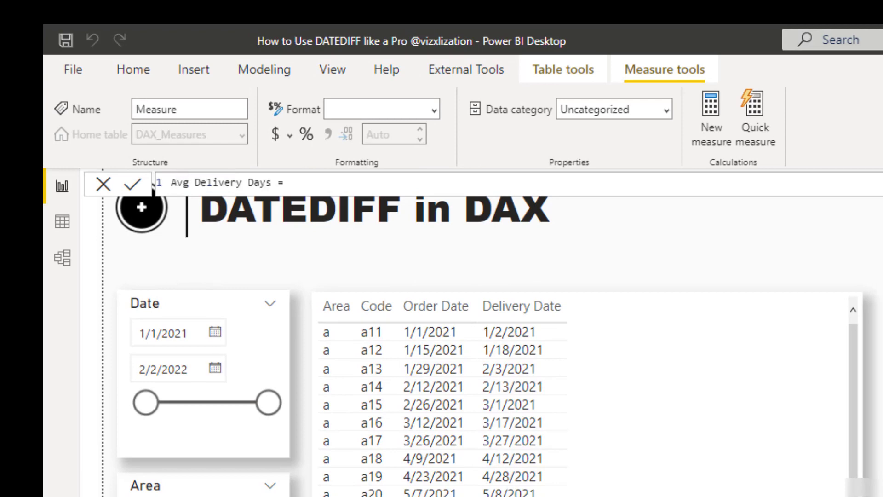
pyautogui.hotkey('shift', 'Return')
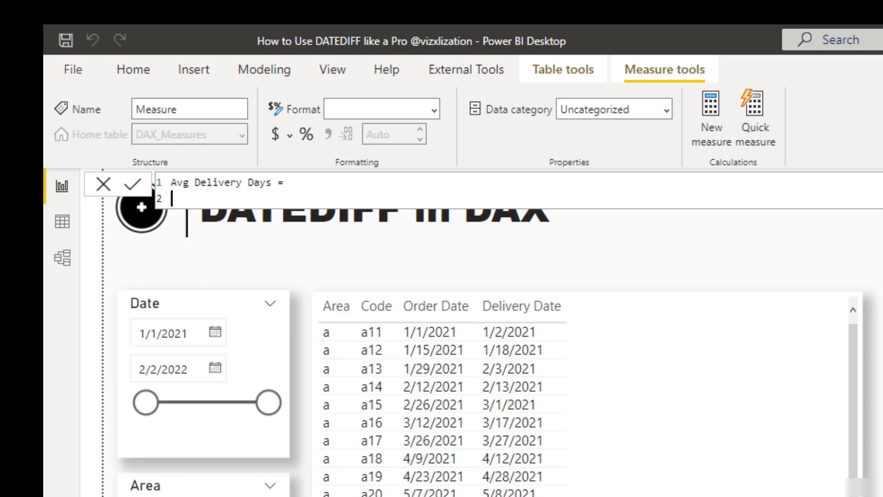
# Step: Begin the measure's formula with AVERAGEX, using the Orders table as its table argument
pyautogui.write('aver')
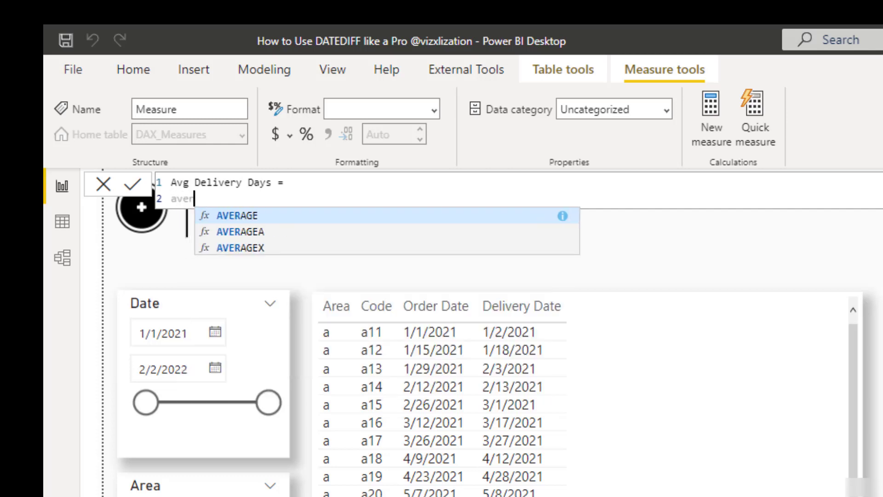
pyautogui.press('Down')
pyautogui.press('Down')
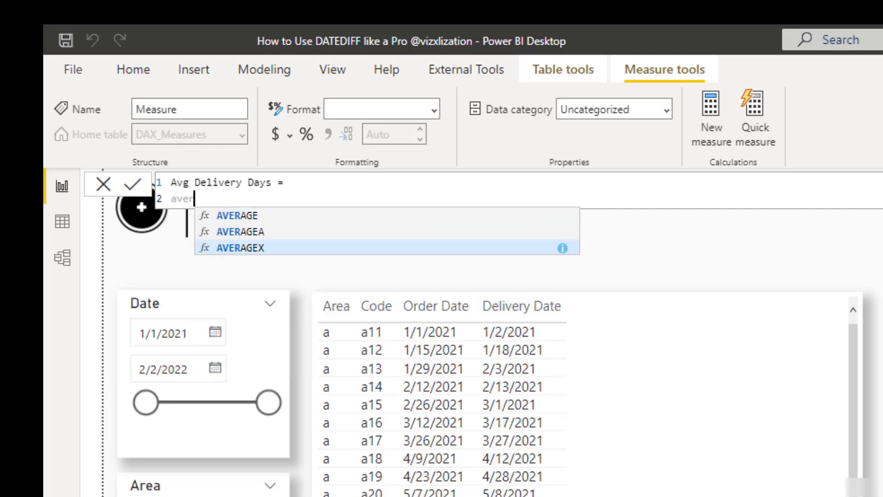
pyautogui.press('Tab')
pyautogui.hotkey('shift', 'Return')
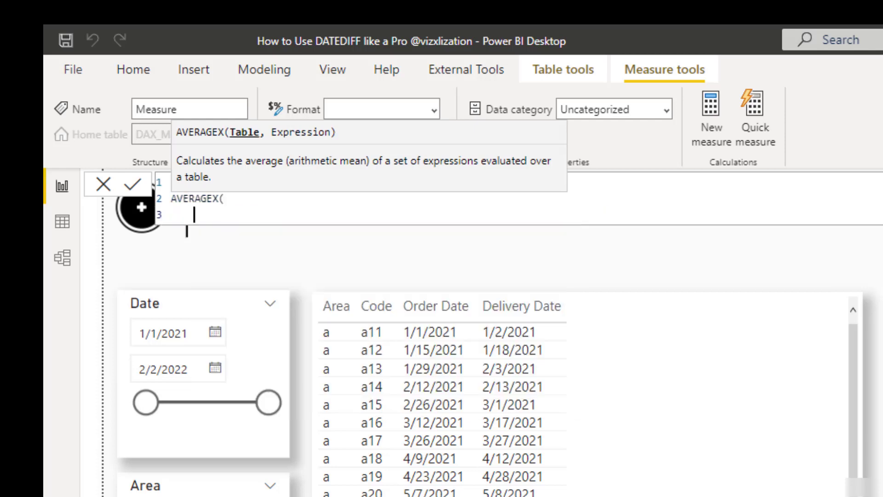
pyautogui.write('order')
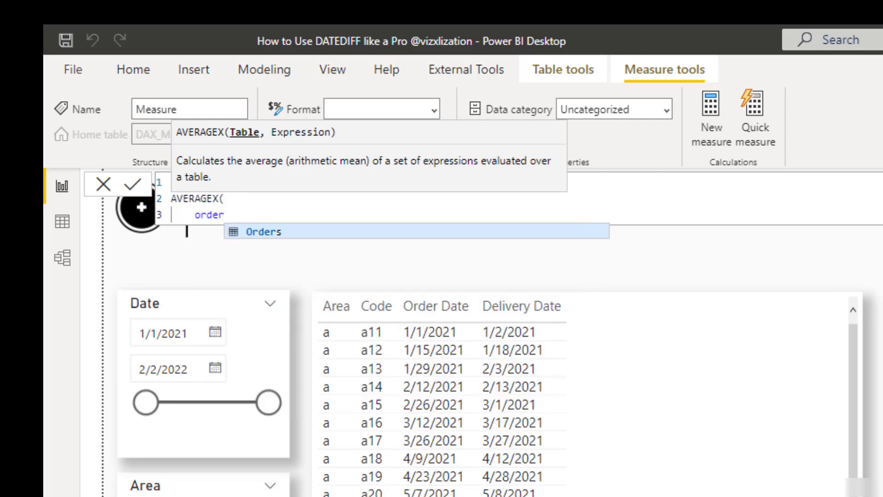
pyautogui.press('Tab')
pyautogui.write(',')
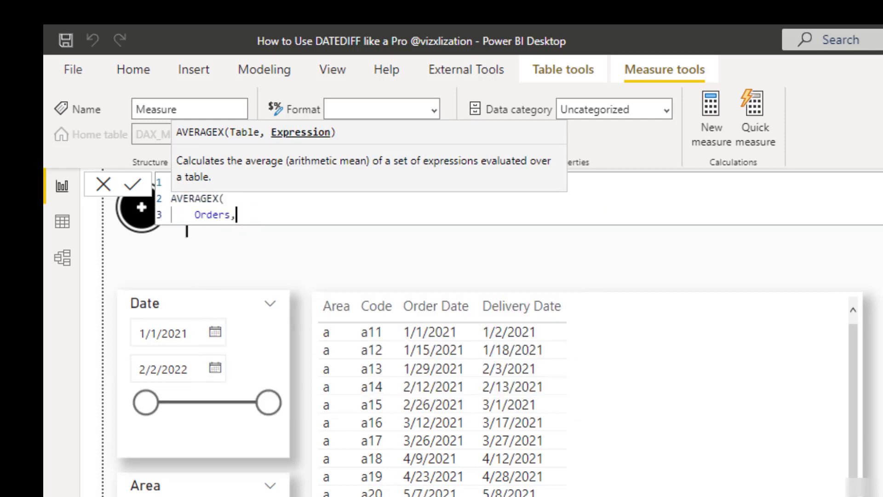
pyautogui.hotkey('shift', 'Return')
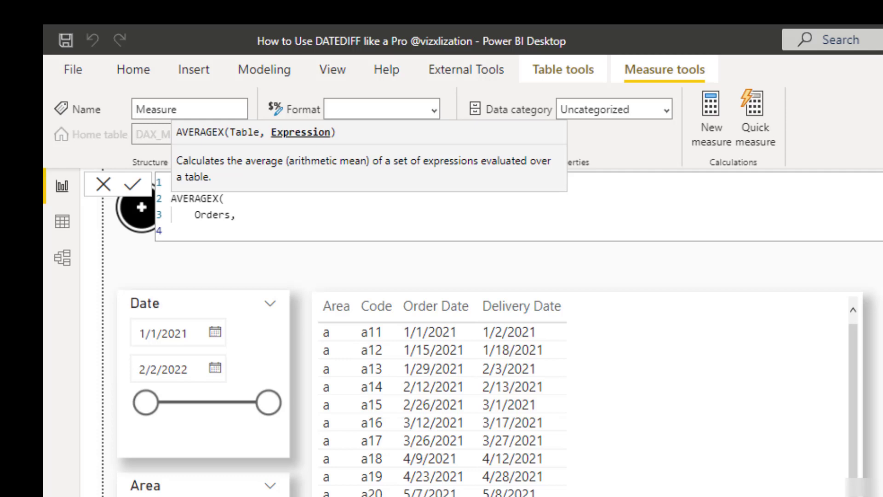
# Step: Add DATEDIFF as the AVERAGEX expression, with Orders[Order Date] as its first date
pyautogui.write('da')
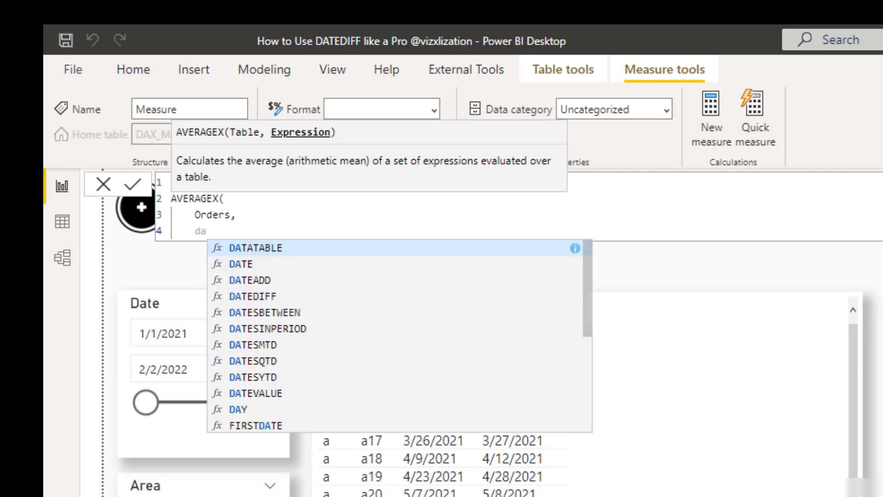
pyautogui.press('Down')
pyautogui.press('Down')
pyautogui.press('Down')
pyautogui.press('Tab')
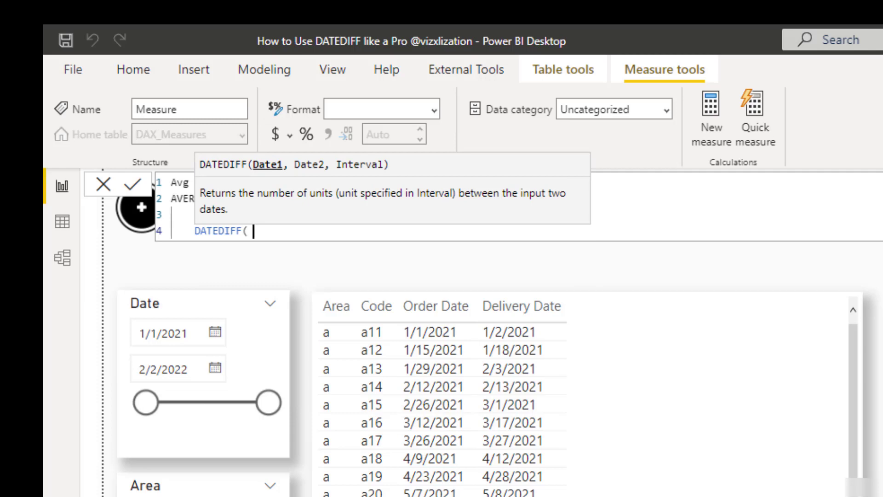
pyautogui.write('ORDER')
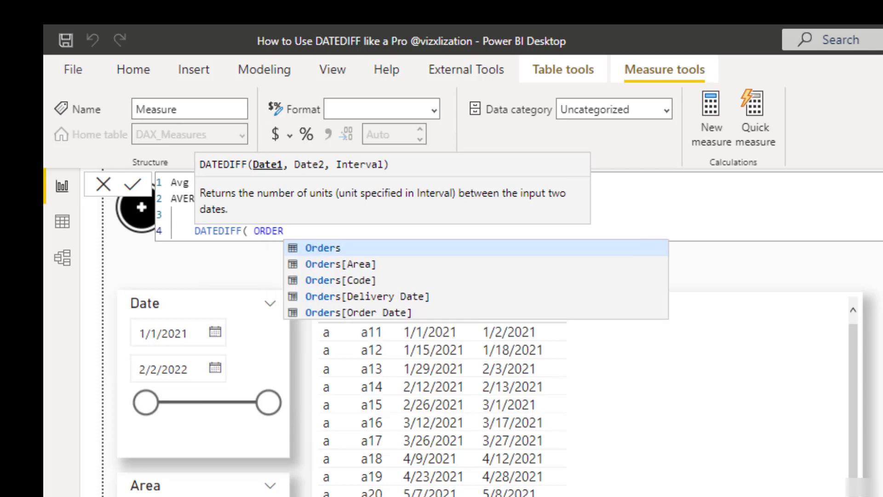
pyautogui.click(391, 313)
pyautogui.press('Escape')
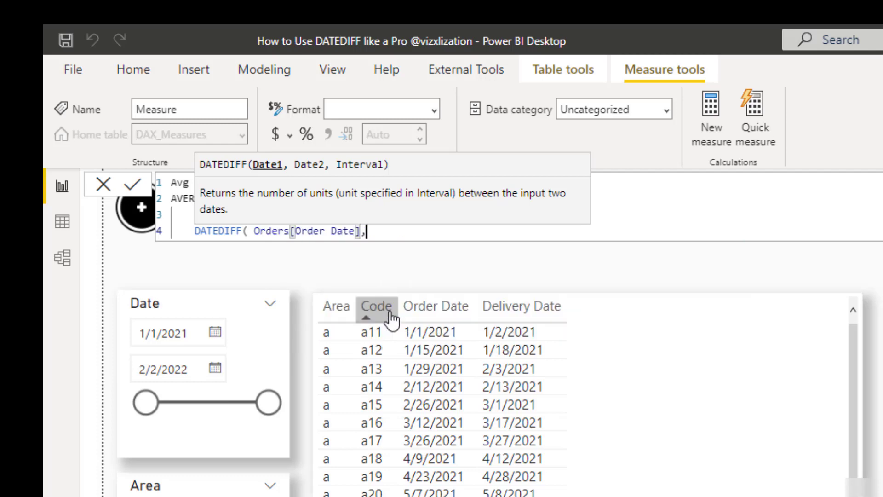
pyautogui.write(',')
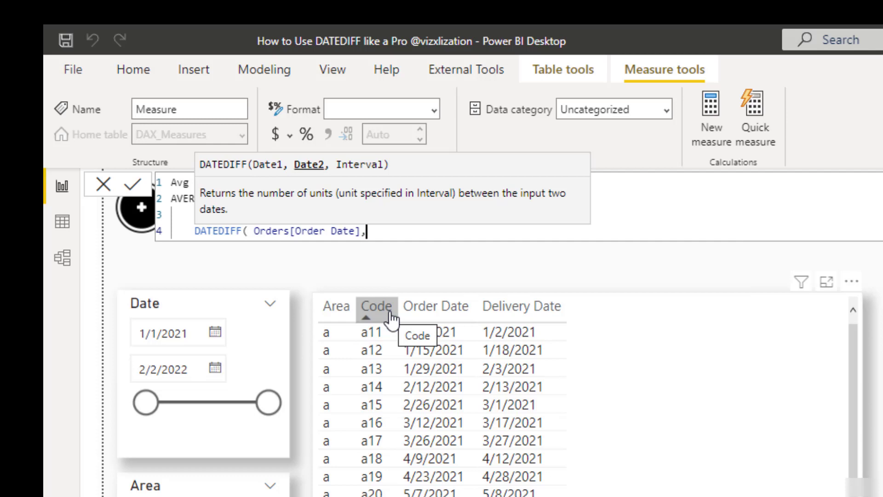
# Step: Finish DATEDIFF with Orders[Delivery Date] and the DAY interval, close both functions and commit the measure
pyautogui.write('DEL')
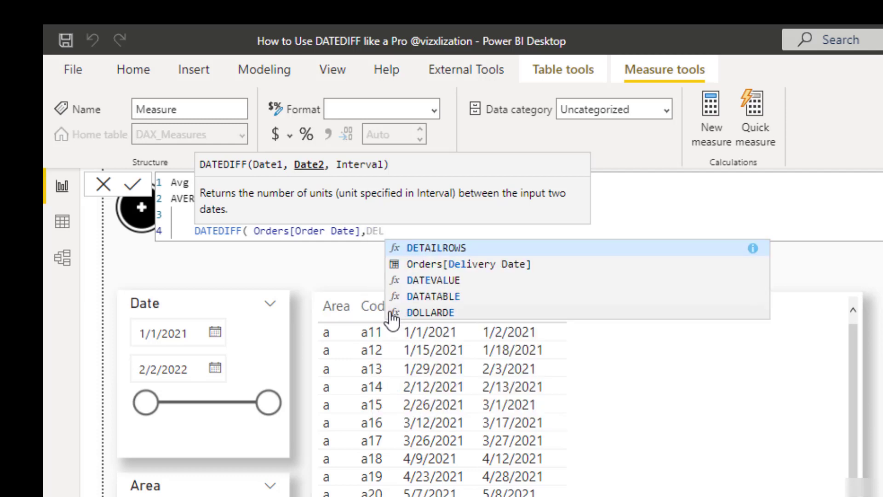
pyautogui.click(504, 268)
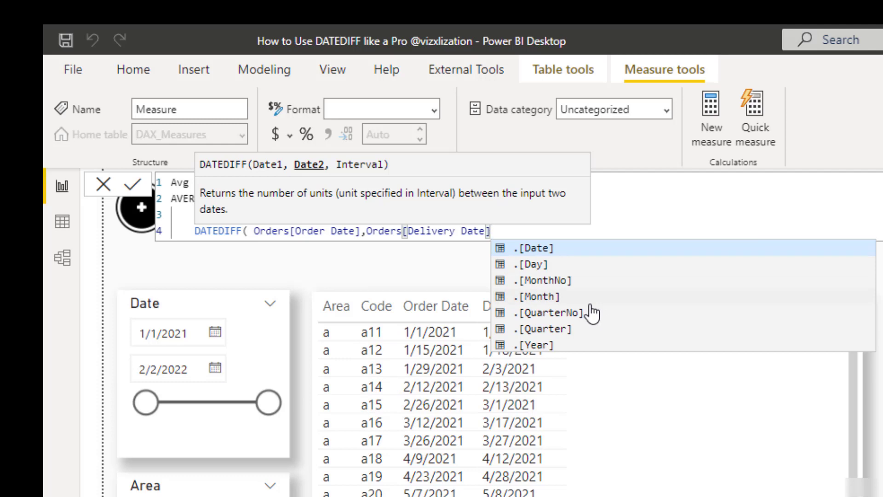
pyautogui.write(',')
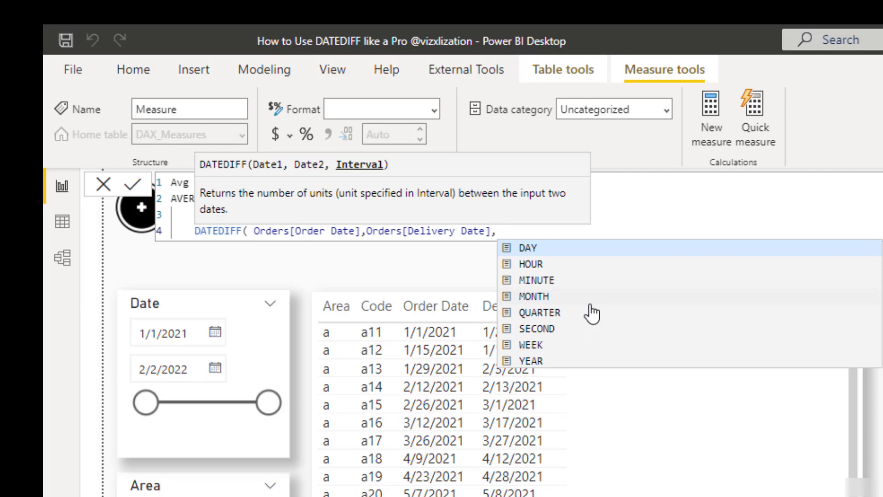
pyautogui.click(539, 252)
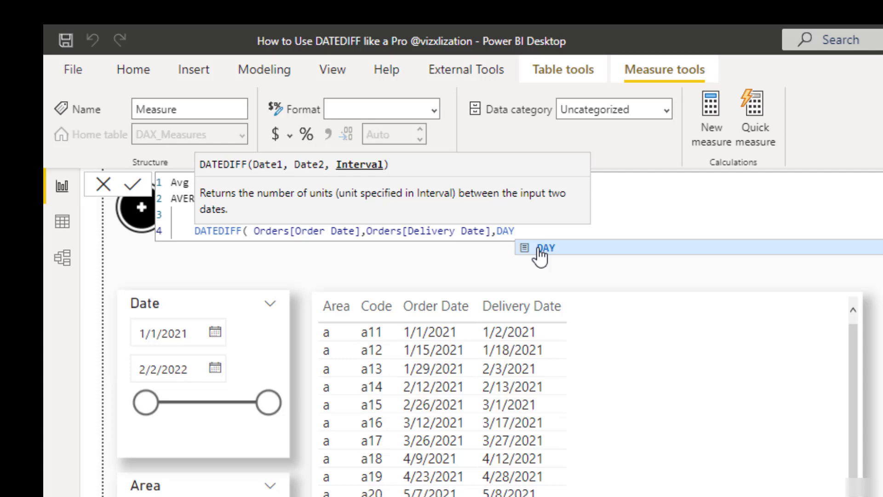
pyautogui.write(')')
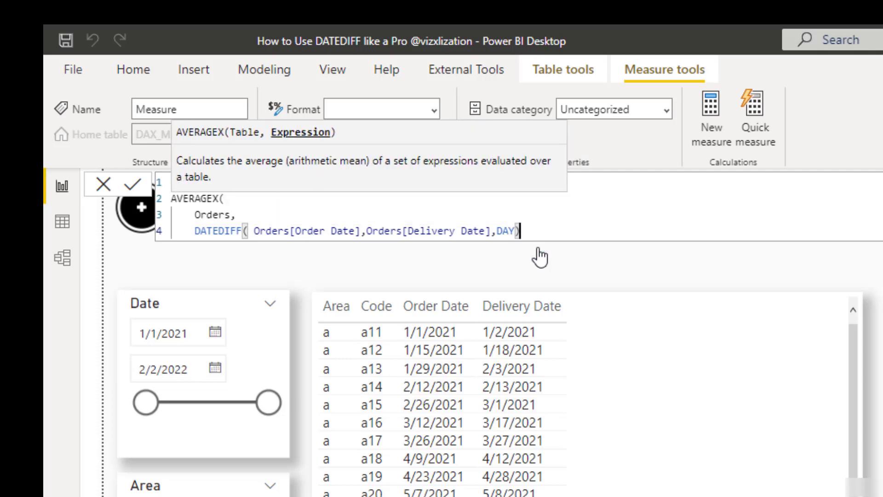
pyautogui.press('Return')
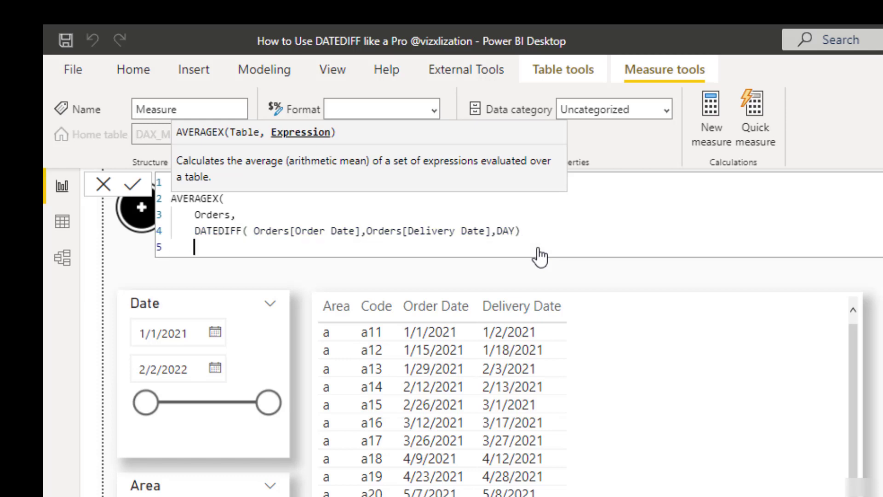
pyautogui.write(')')
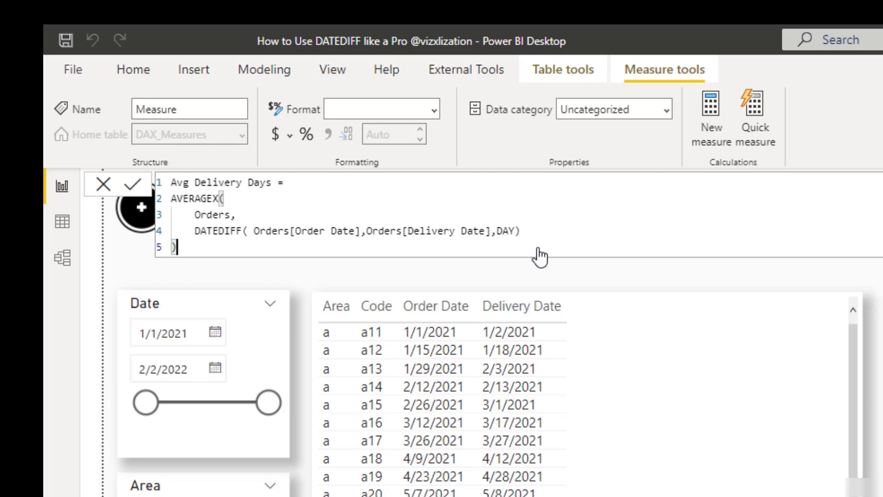
pyautogui.press('Return')
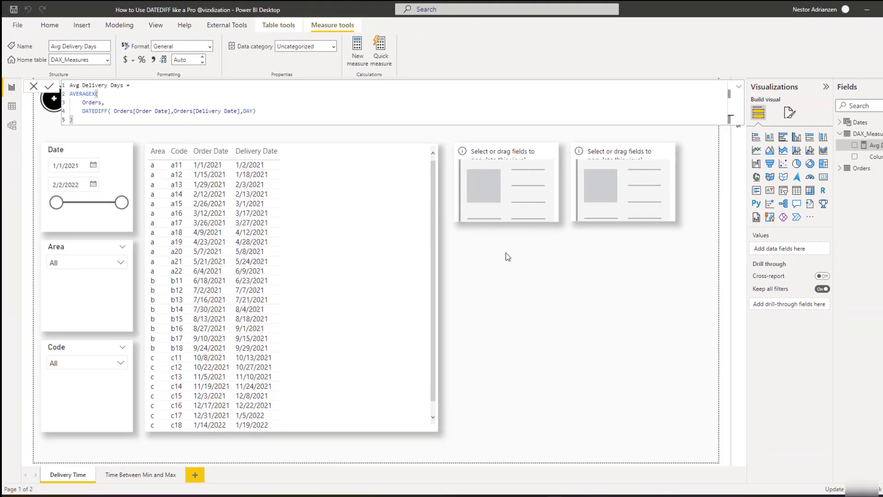
# Step: Show Avg Delivery Days in the first empty card, add it as a column to the orders table visual and review its rows
pyautogui.click(626, 246)
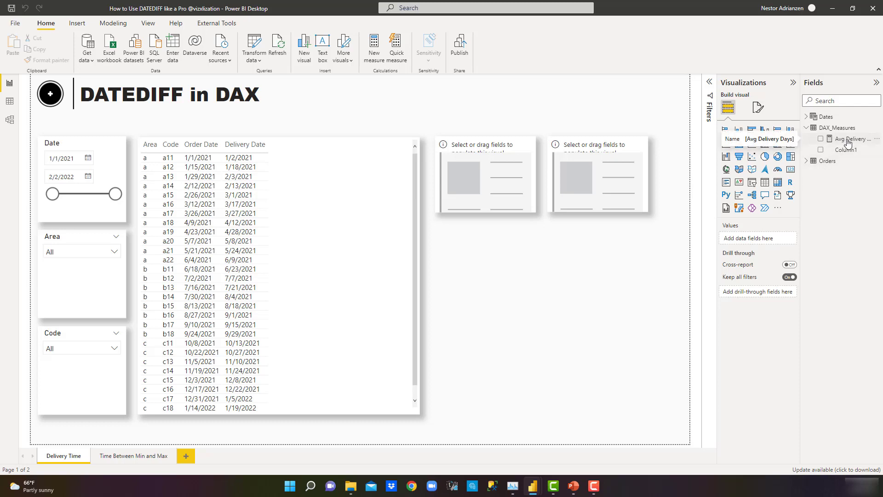
pyautogui.moveTo(848, 144); pyautogui.dragTo(493, 177)
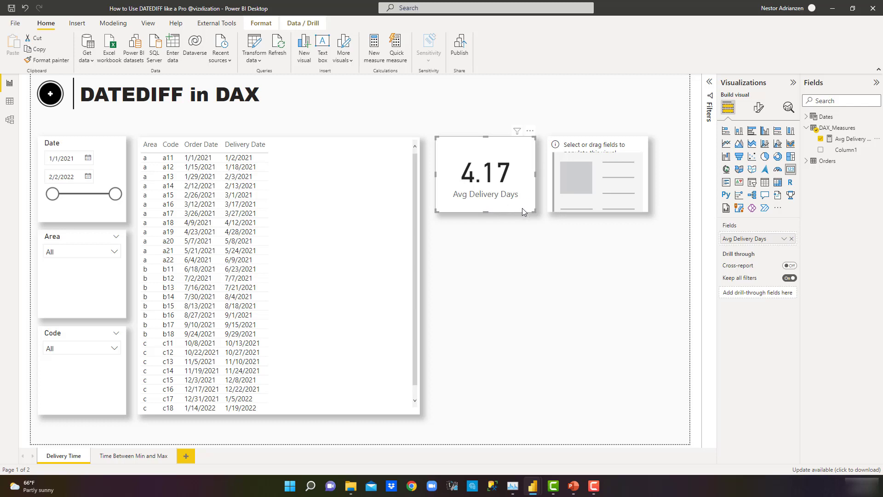
pyautogui.moveTo(852, 144); pyautogui.dragTo(343, 238)
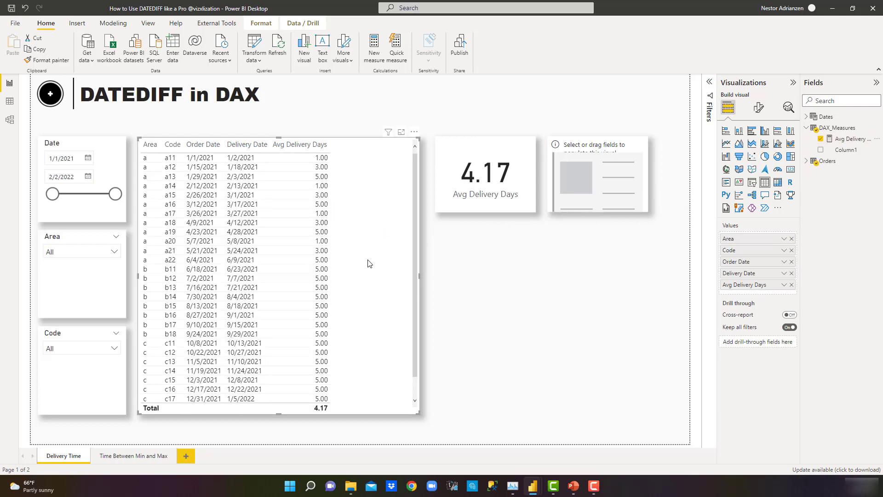
pyautogui.scroll(-1, 368, 272)
pyautogui.scroll(1, 372, 292)
pyautogui.scroll(-2, 291, 269)
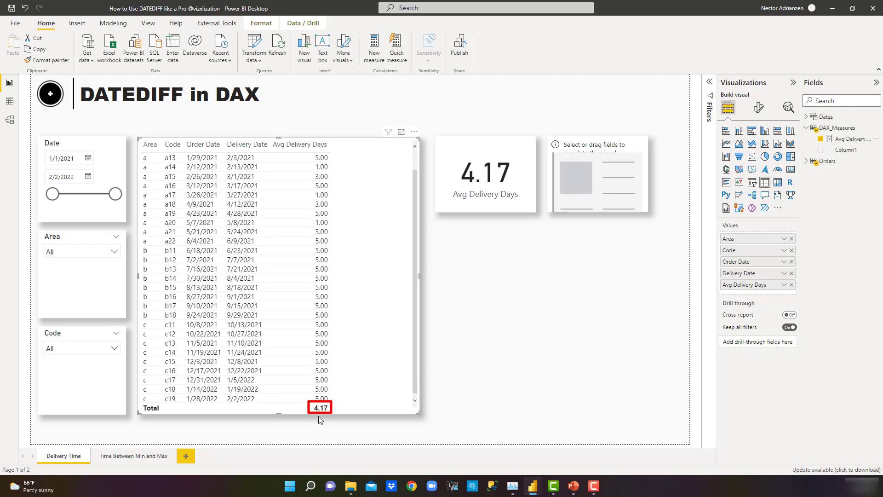
pyautogui.scroll(2, 374, 266)
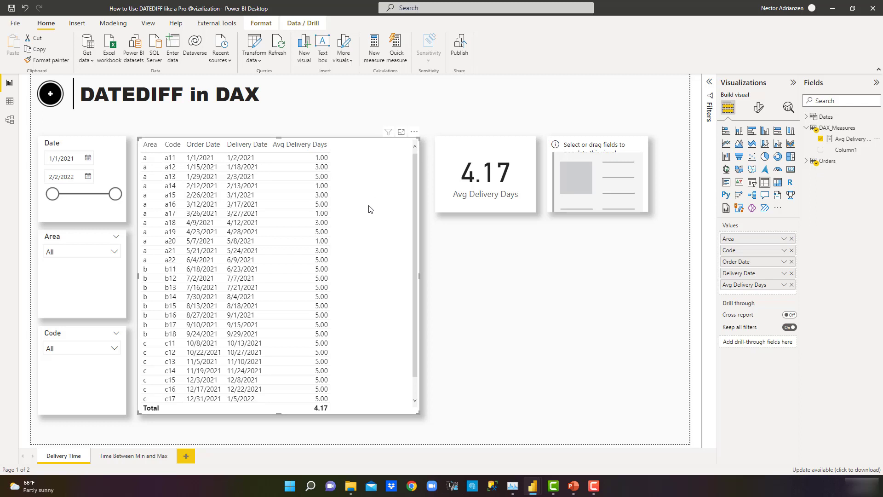
# Step: Copy the full Avg Delivery Days formula into a new measure in the DAX_Measures table
pyautogui.click(849, 129)
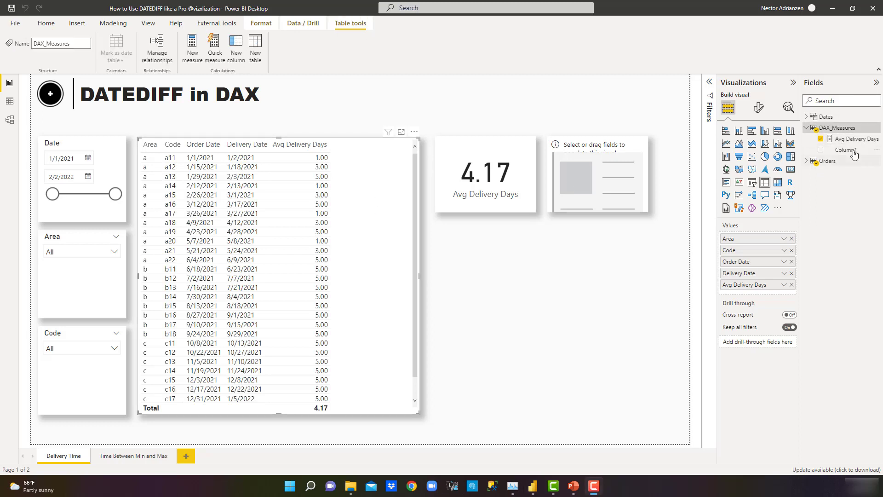
pyautogui.click(852, 139)
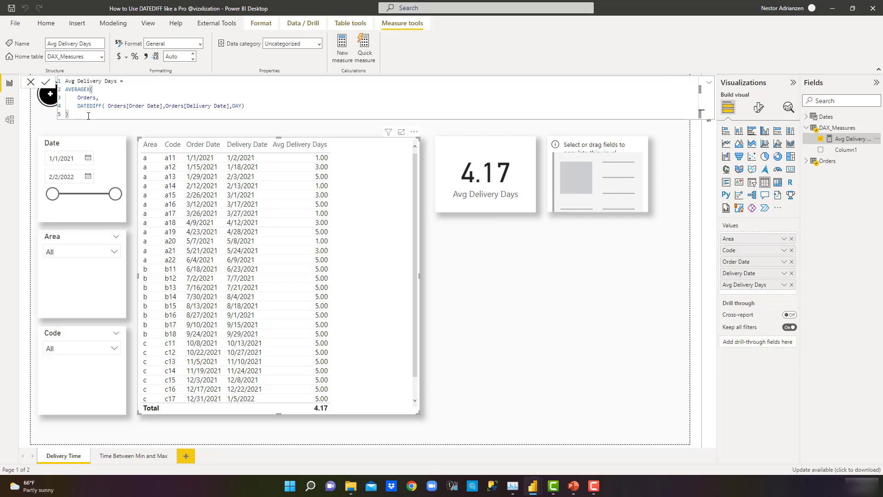
pyautogui.moveTo(89, 116); pyautogui.dragTo(53, 73)
pyautogui.hotkey('ctrl', 'c')
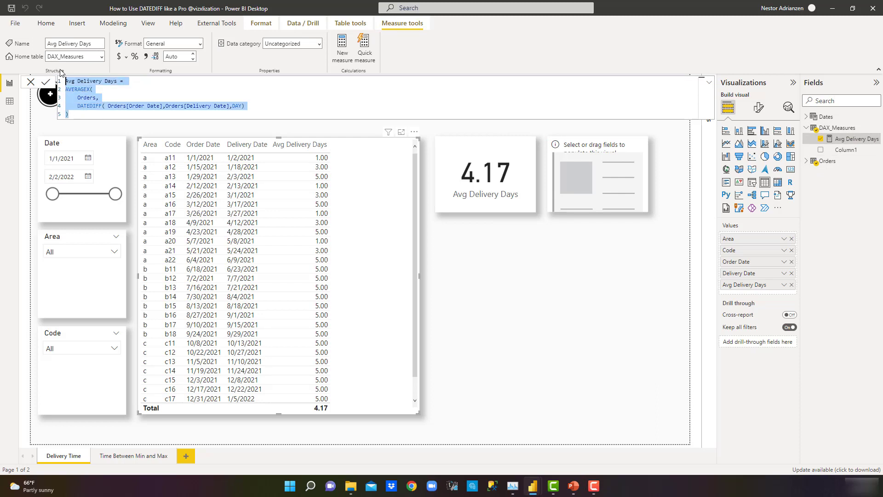
pyautogui.rightClick(839, 128)
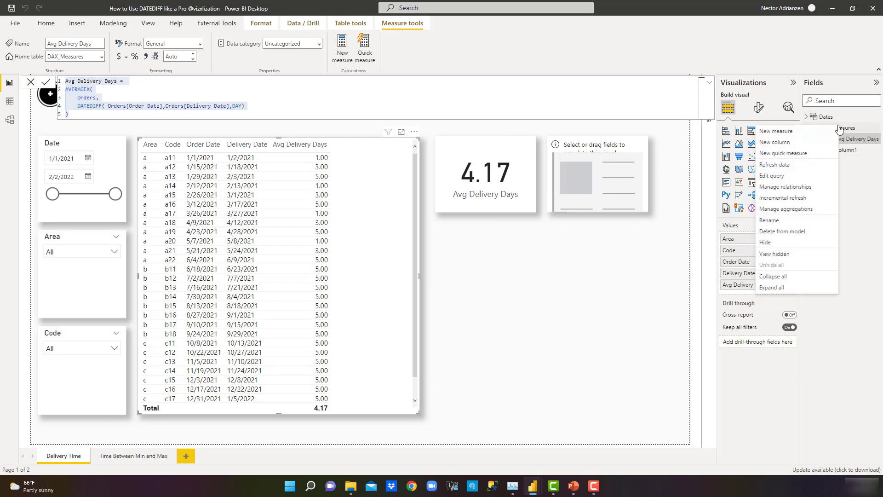
pyautogui.press('Escape')
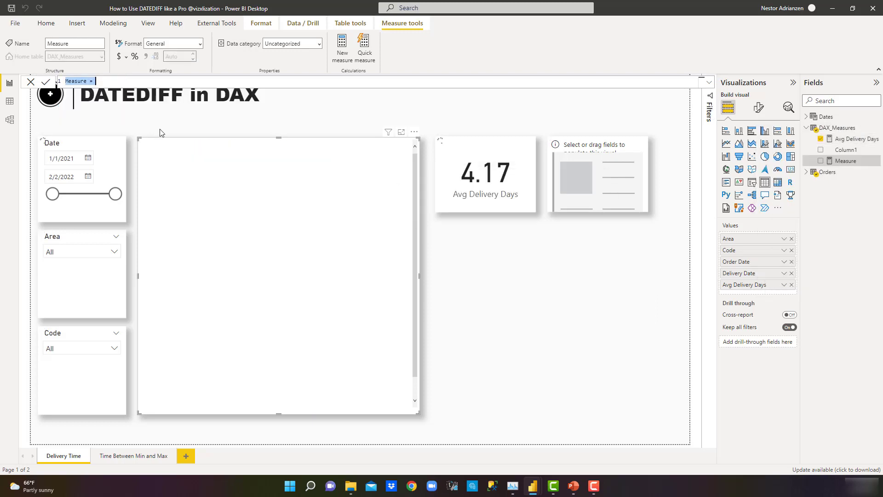
pyautogui.hotkey('ctrl', 'v')
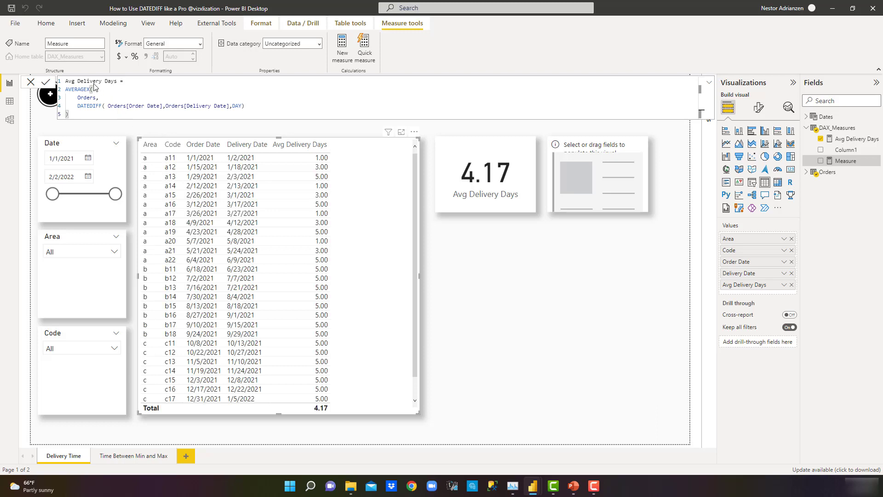
# Step: Name the copied measure Total Delivery Days, replace AVERAGEX with SUMX and commit the formula
pyautogui.doubleClick(70, 82)
pyautogui.write('Total')
pyautogui.moveTo(86, 90); pyautogui.dragTo(69, 90)
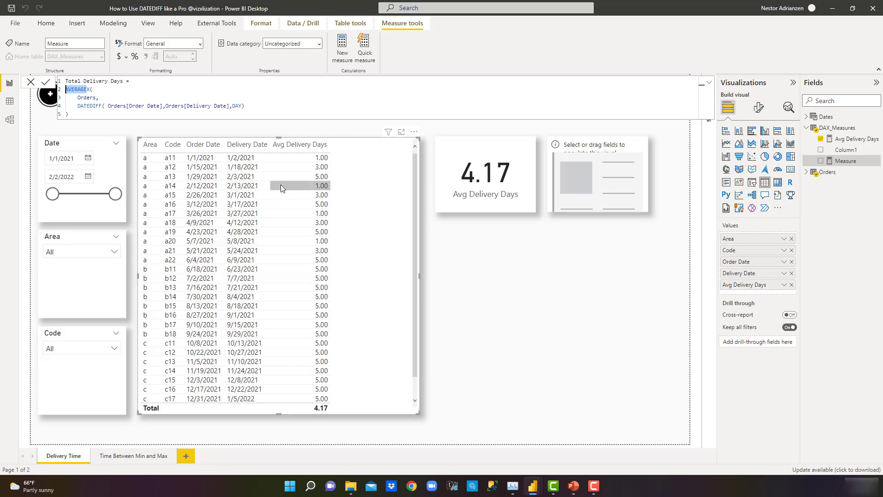
pyautogui.write('SUM')
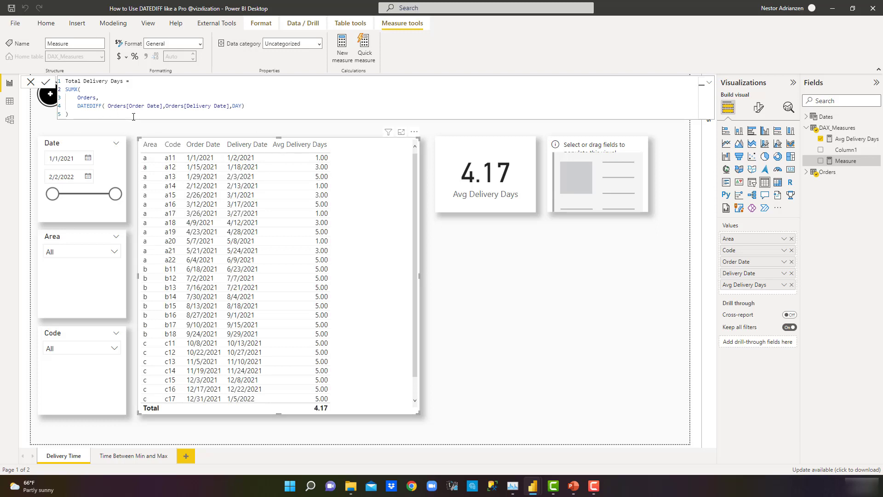
pyautogui.click(46, 83)
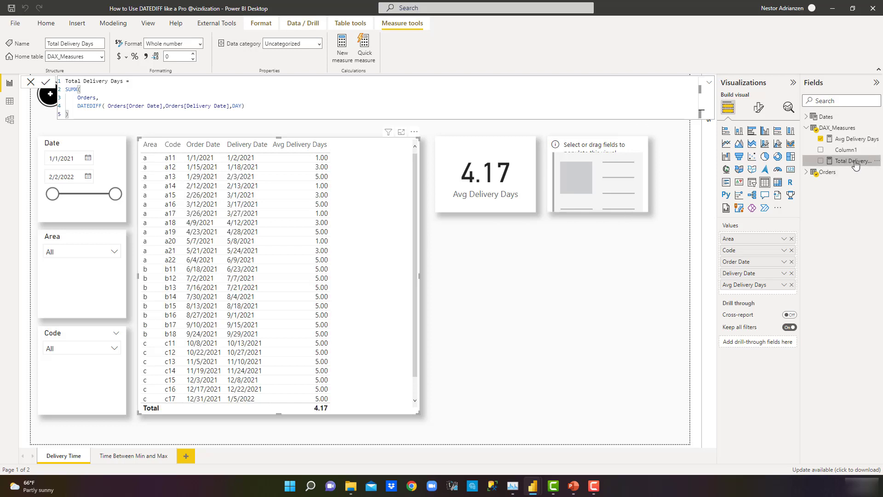
# Step: Show Total Delivery Days in the empty card and add it as a column to the orders table visual
pyautogui.moveTo(852, 161); pyautogui.dragTo(612, 182)
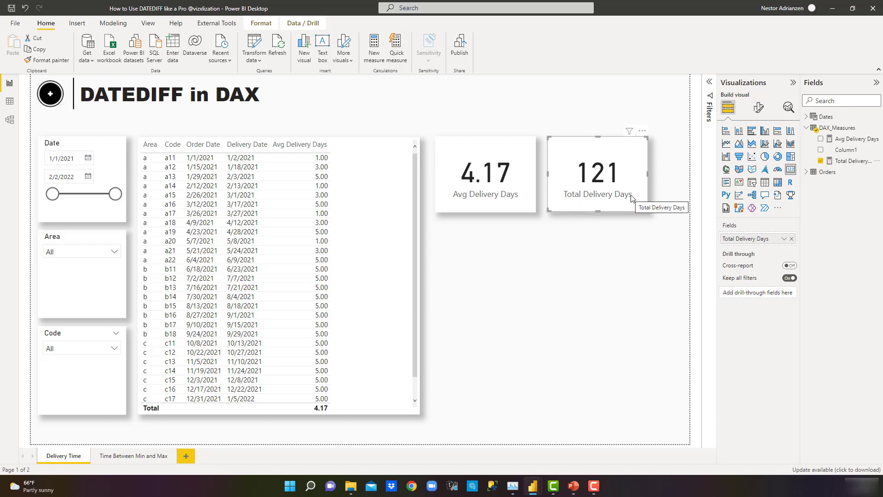
pyautogui.moveTo(851, 162); pyautogui.dragTo(384, 230)
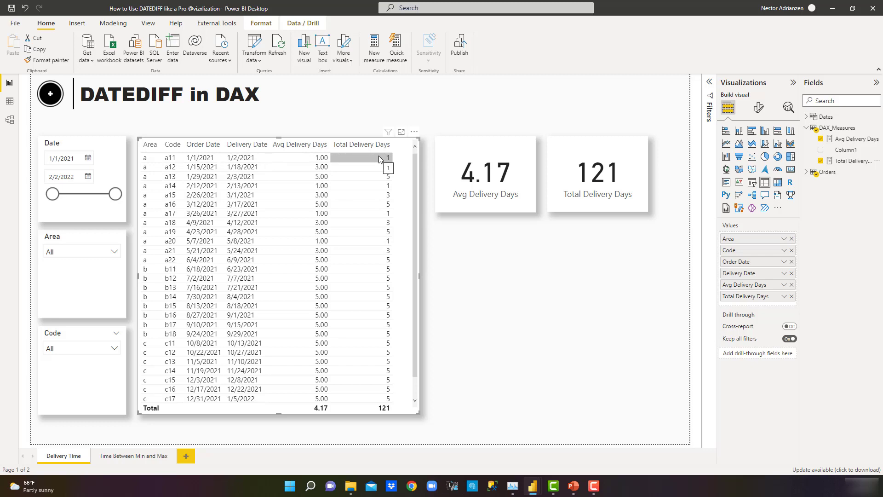
pyautogui.scroll(-2, 383, 389)
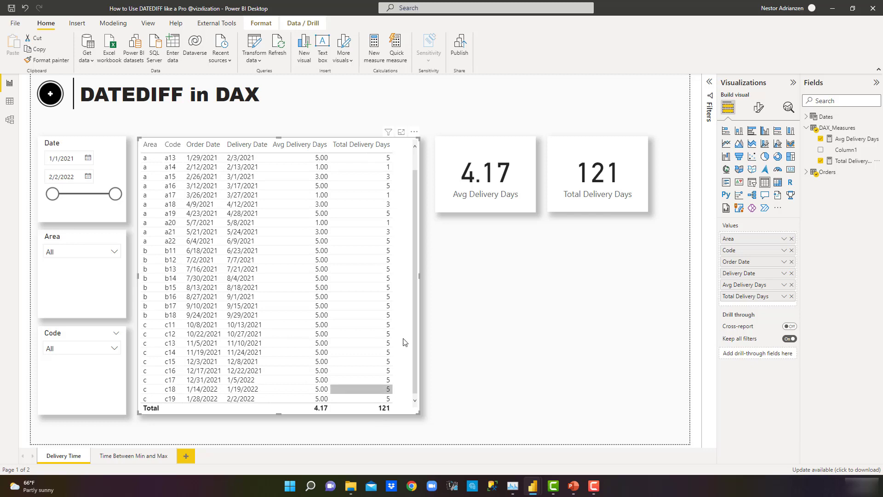
pyautogui.click(551, 289)
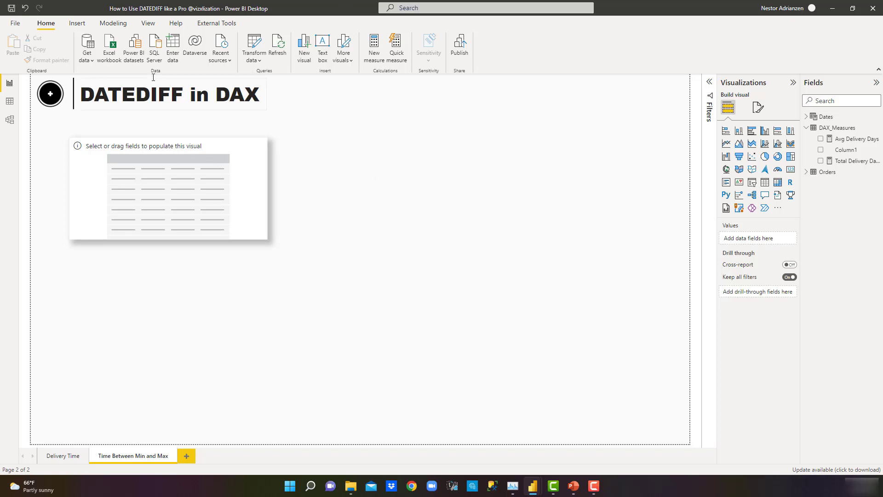
# Step: On the Time Between Min and Max page, create a calculated table and begin its formula with the name Ranges
pyautogui.click(120, 27)
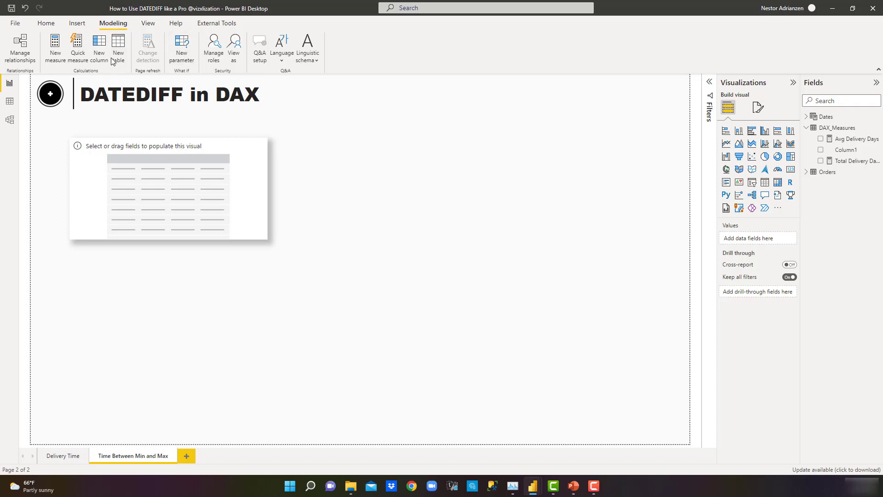
pyautogui.click(121, 46)
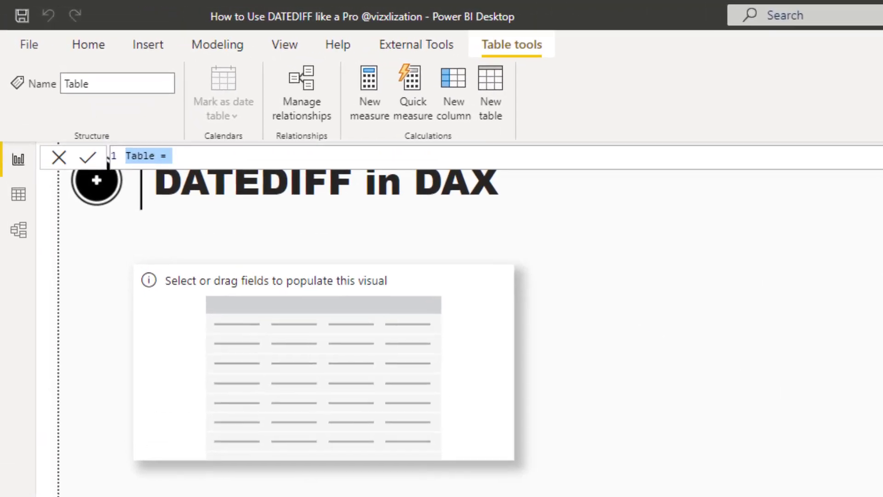
pyautogui.press('BackSpace')
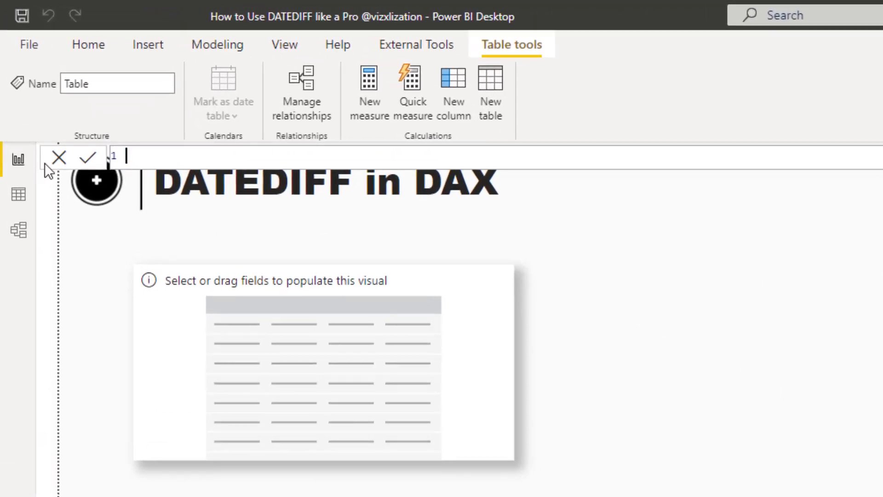
pyautogui.write('Ranges =')
pyautogui.hotkey('shift', 'Return')
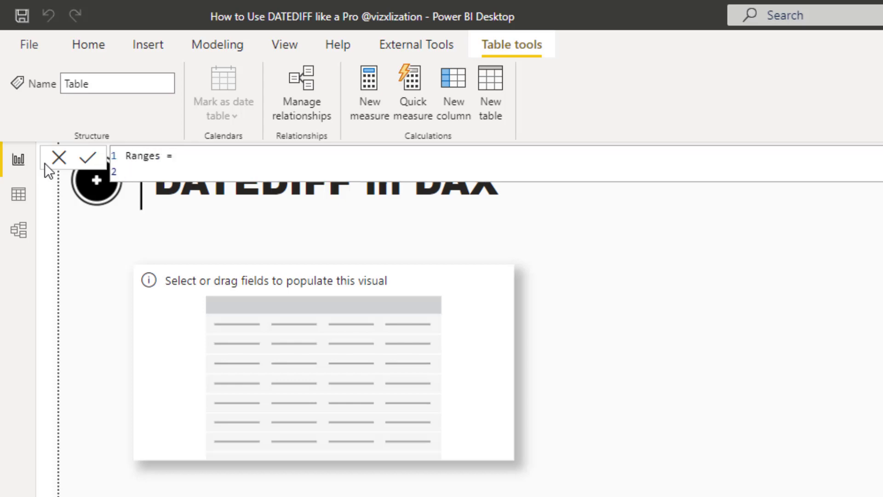
# Step: Define the variable StartDate as the MIN of Orders[Order Date]
pyautogui.write('VAR')
pyautogui.write('StartDate = MIN ')
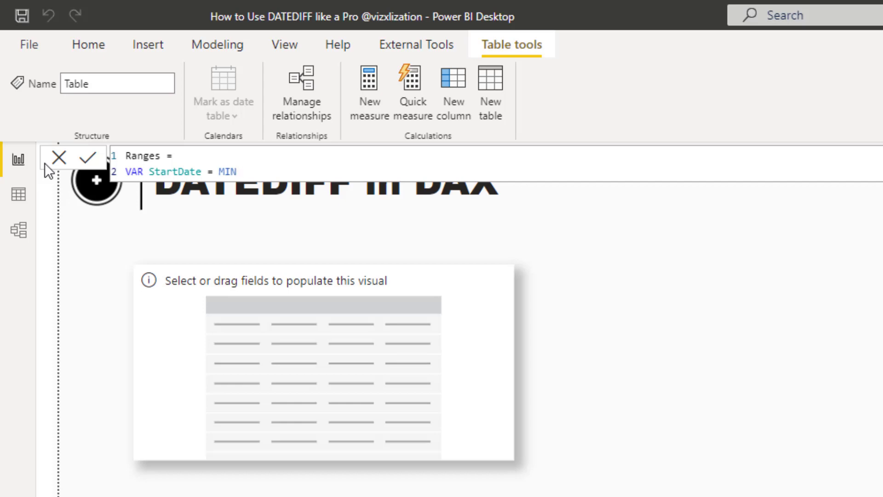
pyautogui.write('(')
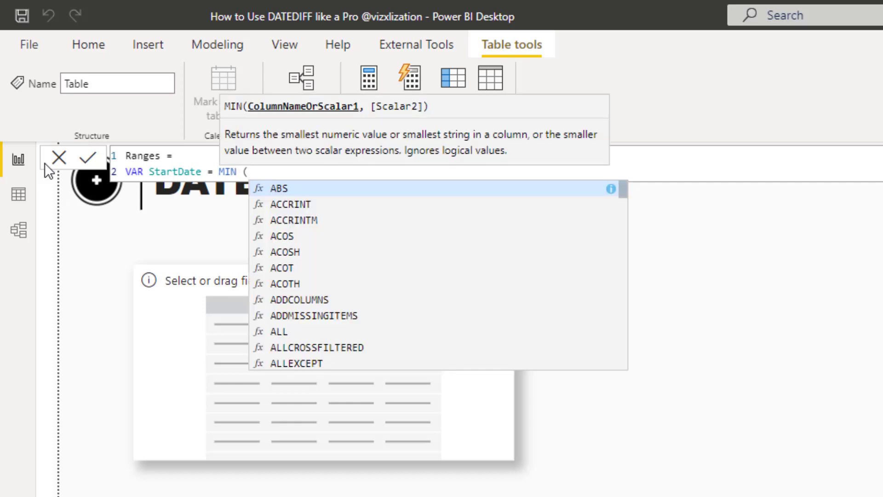
pyautogui.write('order')
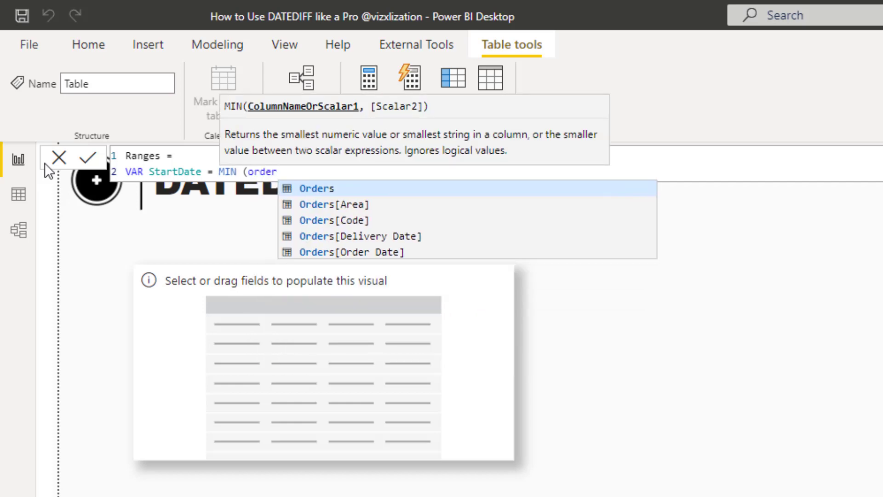
pyautogui.click(363, 254)
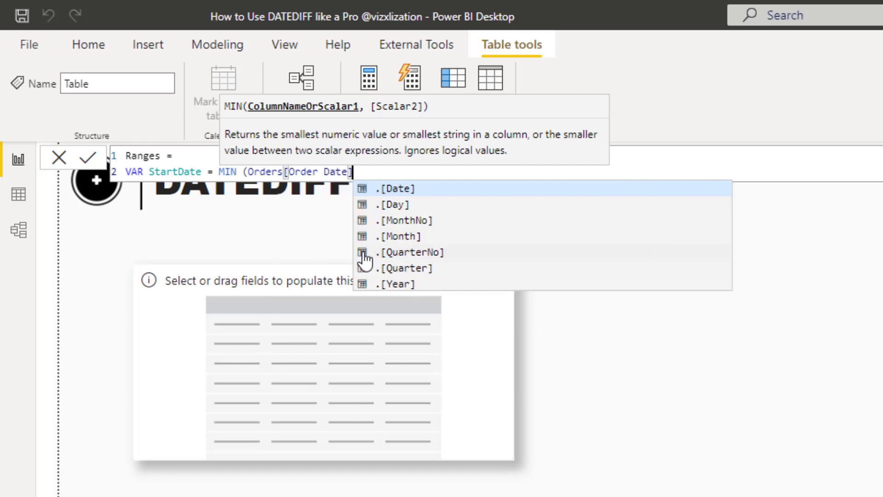
pyautogui.write(')')
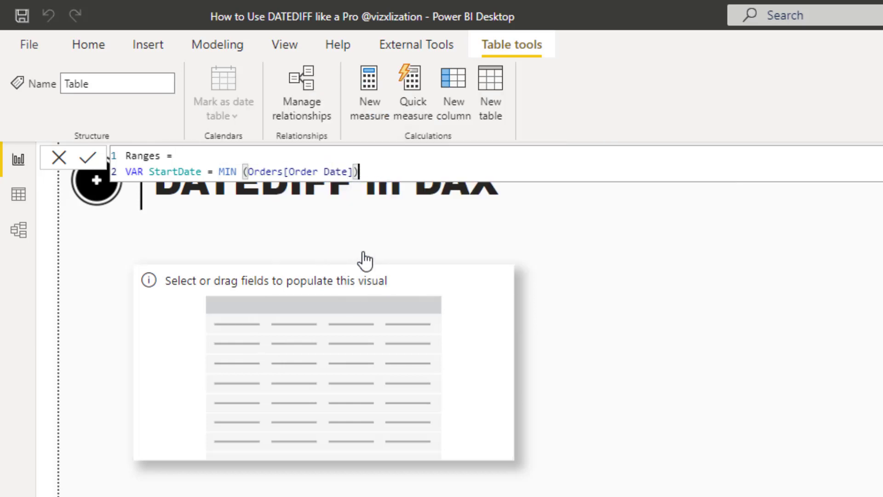
# Step: Define the variable EndDate as the MAX of Orders[Delivery Date] on a new line
pyautogui.hotkey('shift', 'Return')
pyautogui.write('VAR En')
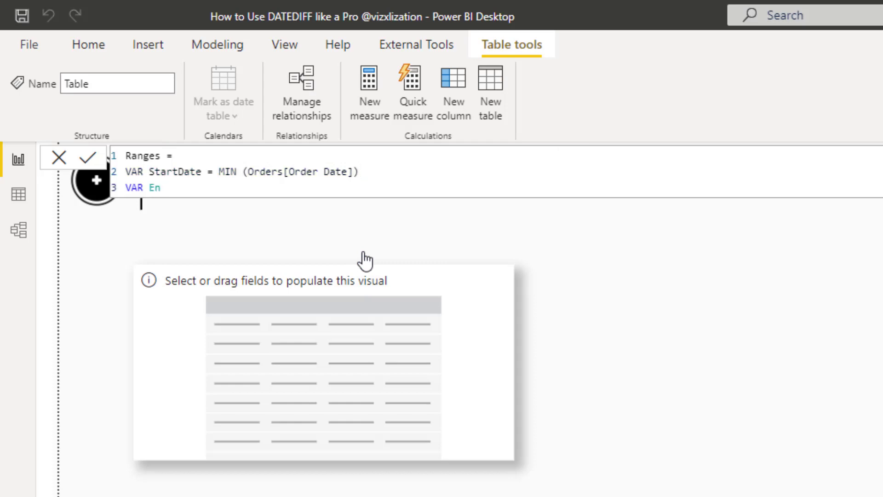
pyautogui.write('dDate = MA')
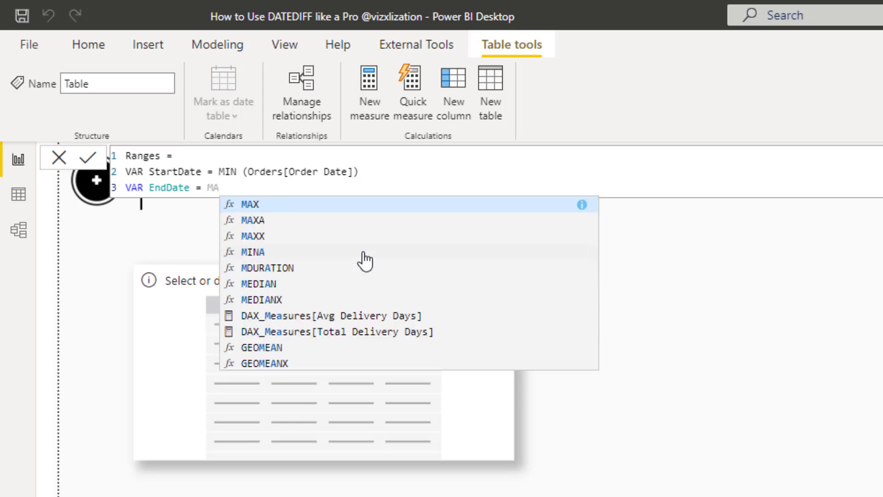
pyautogui.write('X')
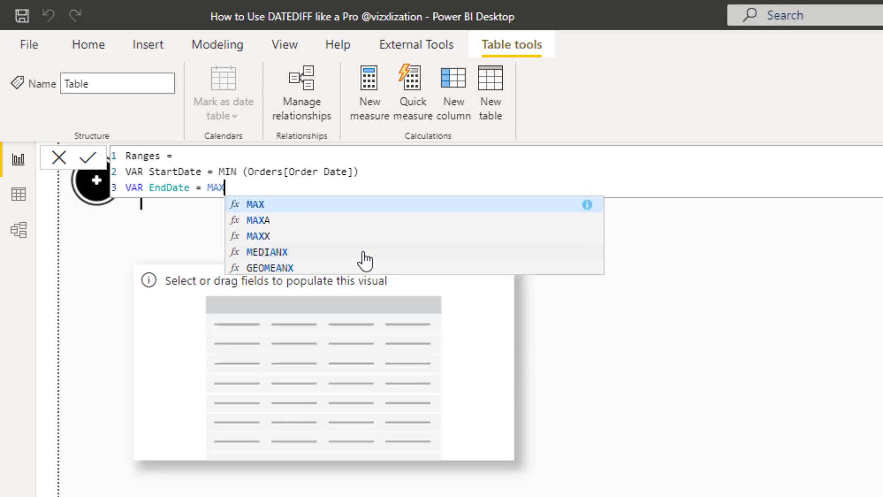
pyautogui.click(303, 205)
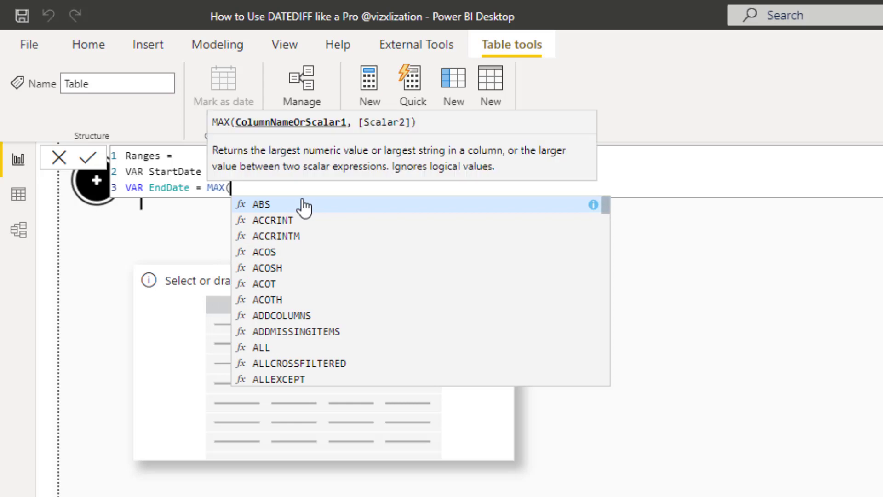
pyautogui.click(225, 189)
pyautogui.press('End')
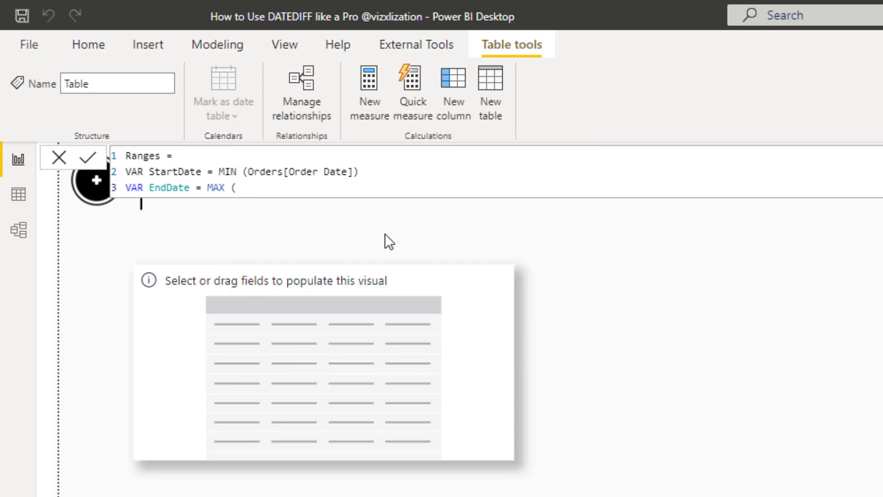
pyautogui.write('deli')
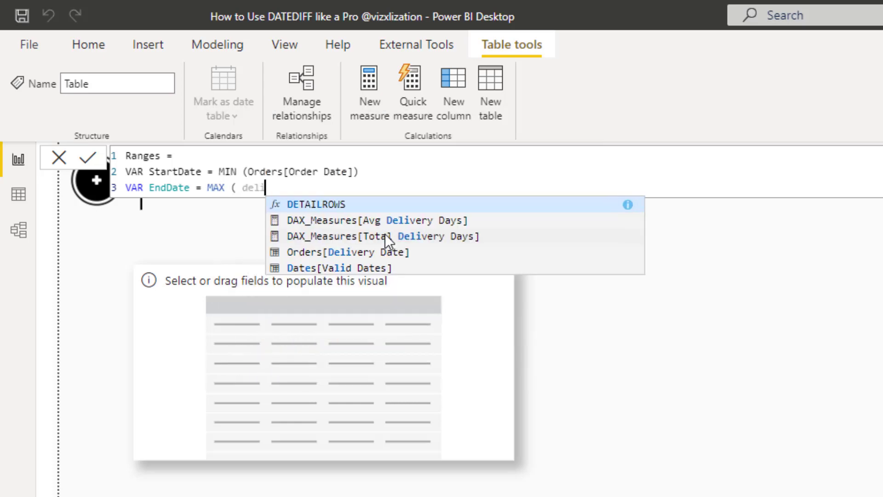
pyautogui.click(386, 253)
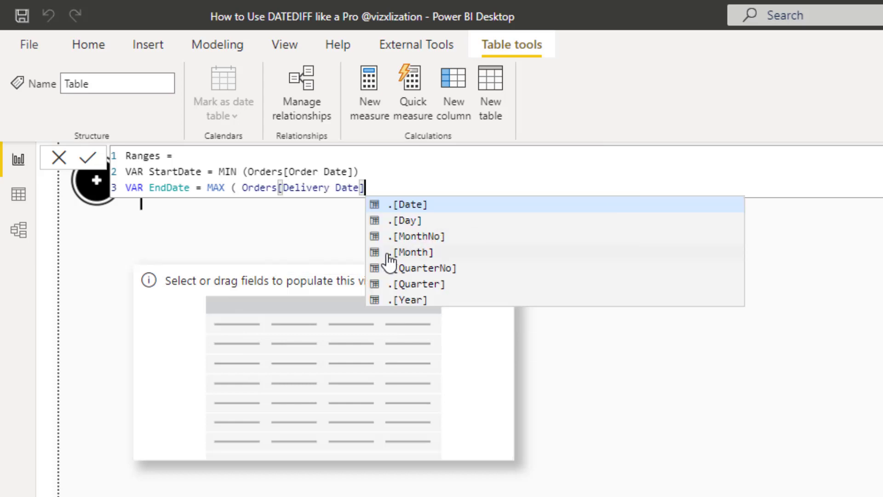
pyautogui.write(')')
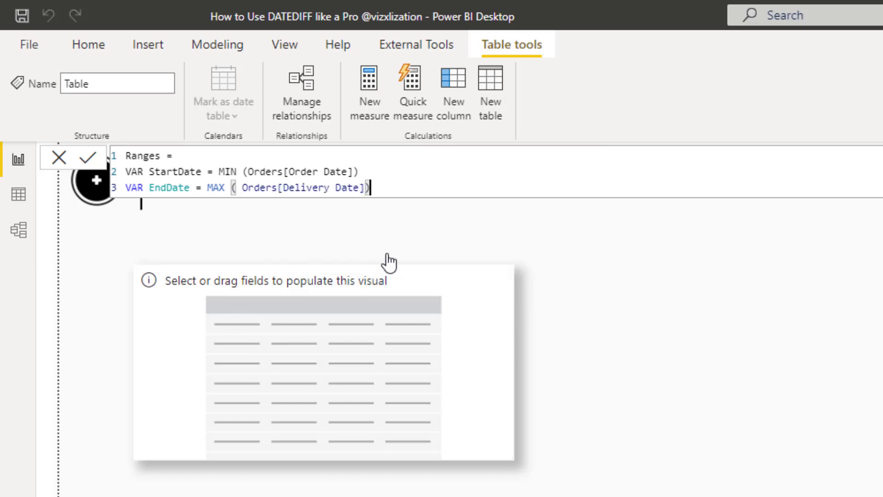
# Step: Add a RETURN line below the variables and open a table constructor with a curly brace
pyautogui.press('Return')
pyautogui.write('RE')
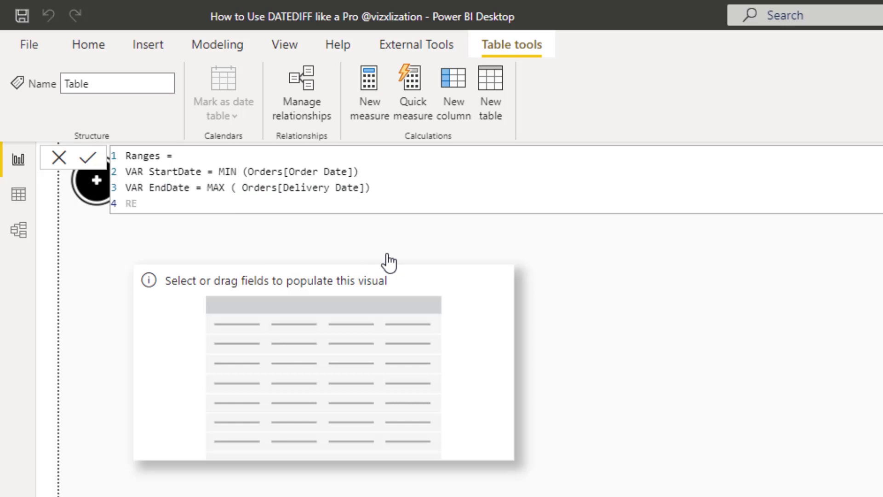
pyautogui.write('TURN')
pyautogui.press('Return')
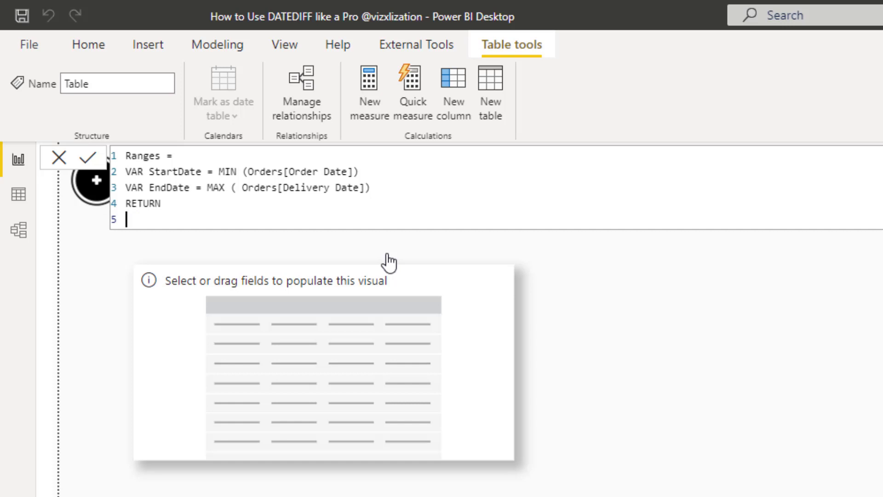
pyautogui.write('{')
pyautogui.press('Return')
# Step: Start the first row of the table constructor with the label "Number of Years" and the DATEDIFF function
pyautogui.write('(')
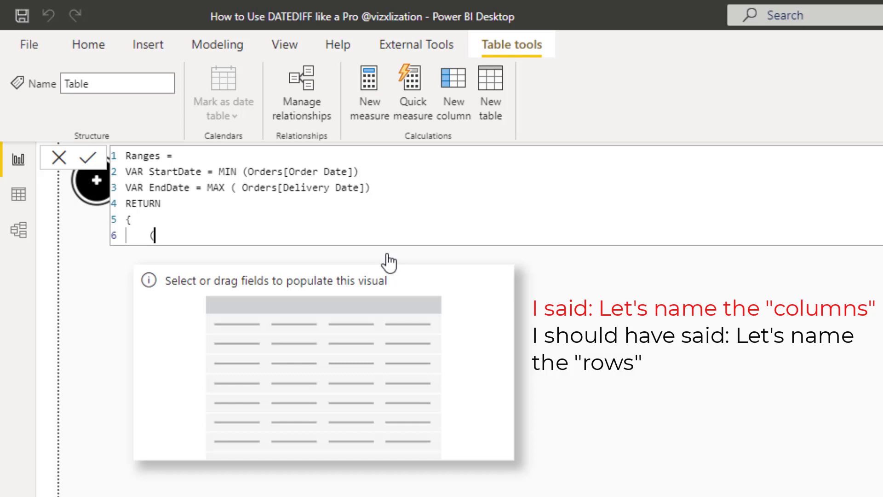
pyautogui.write('"Number ')
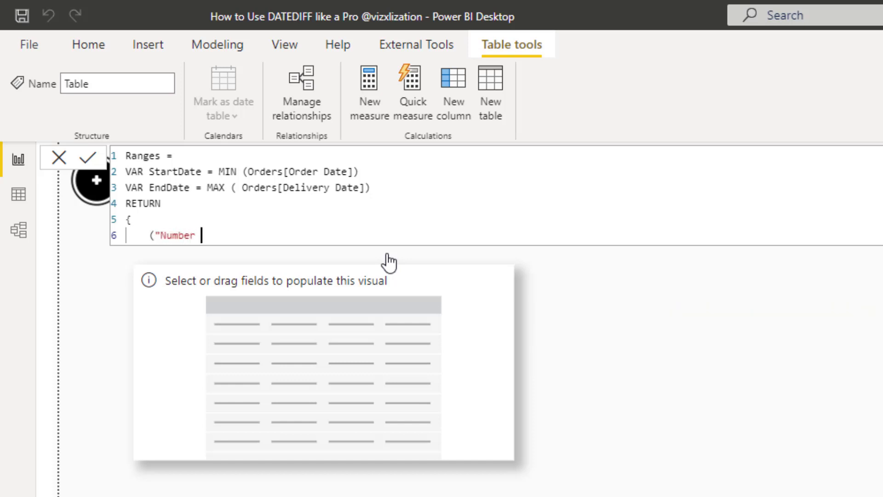
pyautogui.write('of Years", DA')
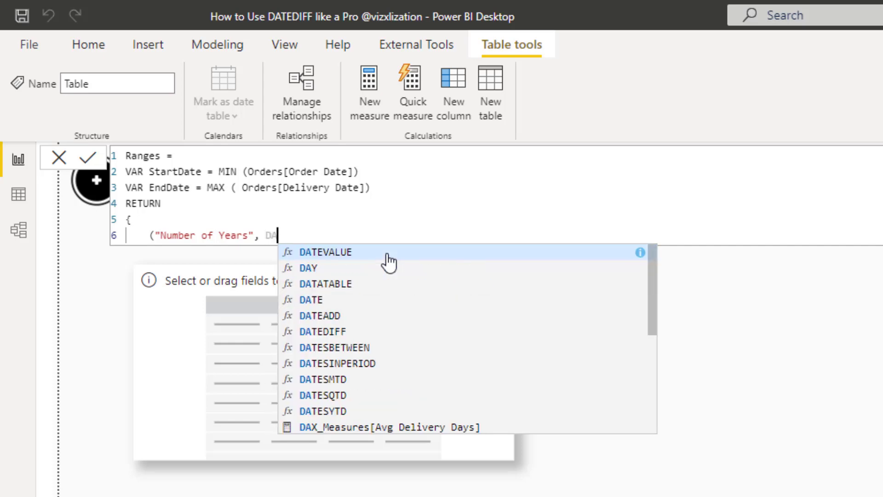
pyautogui.write('TE')
pyautogui.press('Down')
pyautogui.press('Down')
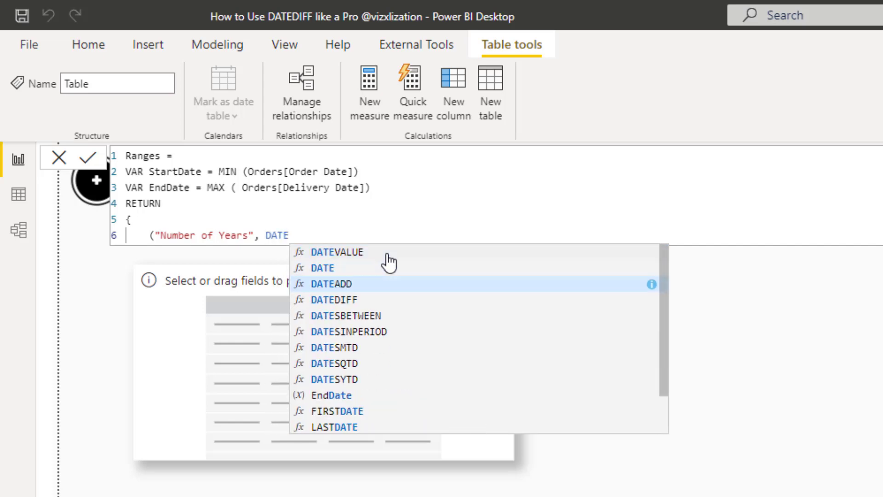
pyautogui.press('Down')
pyautogui.press('Tab')
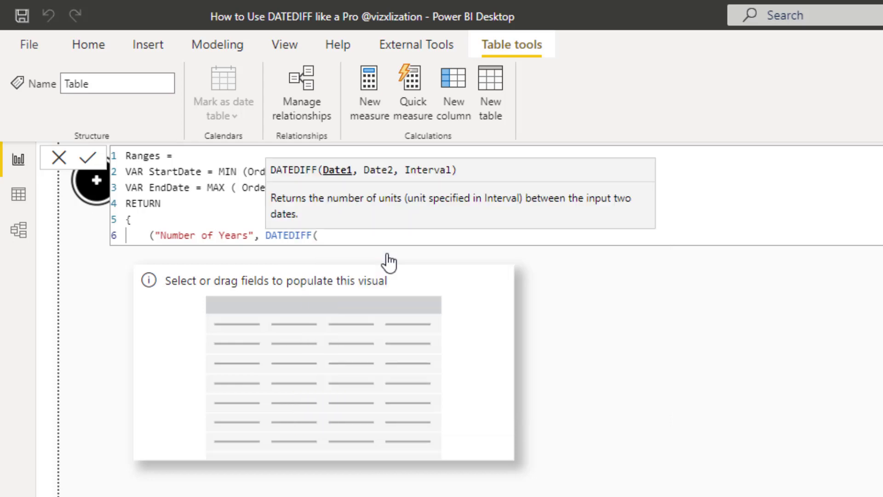
# Step: Complete the DATEDIFF with StartDate, EndDate and the YEAR interval, closing the row with a comma
pyautogui.write('st')
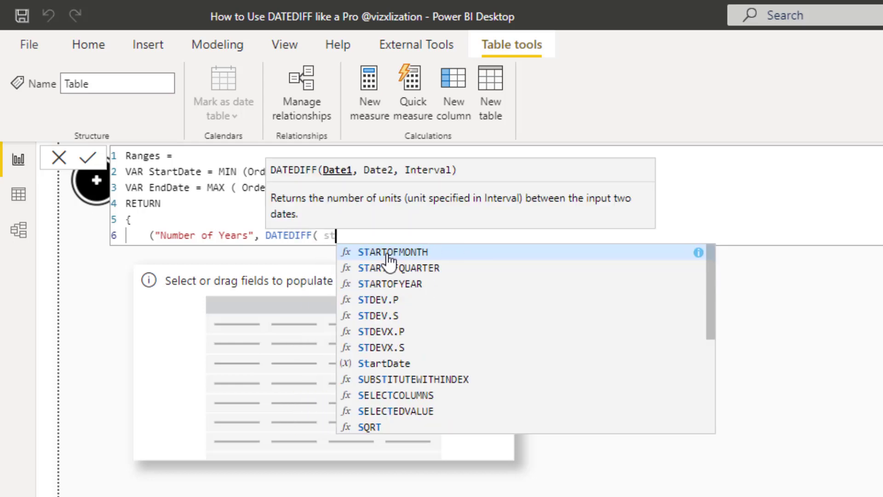
pyautogui.write('art')
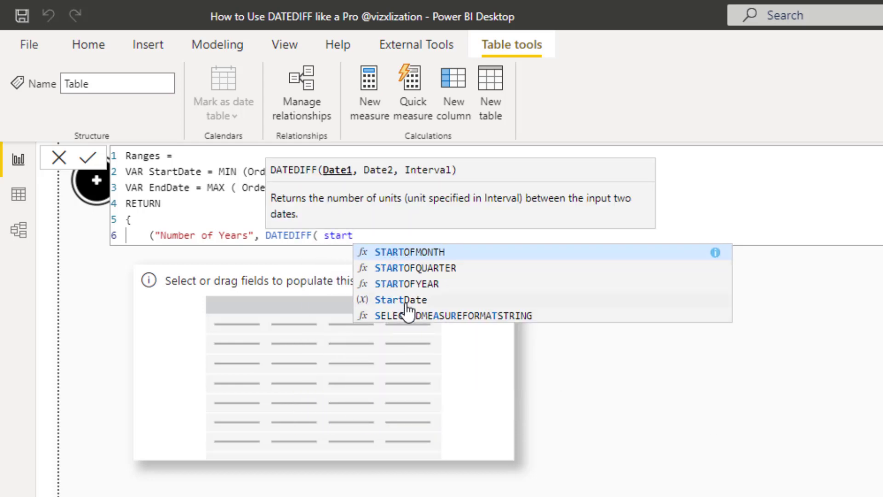
pyautogui.write('Date')
pyautogui.press('Tab')
pyautogui.write(', en')
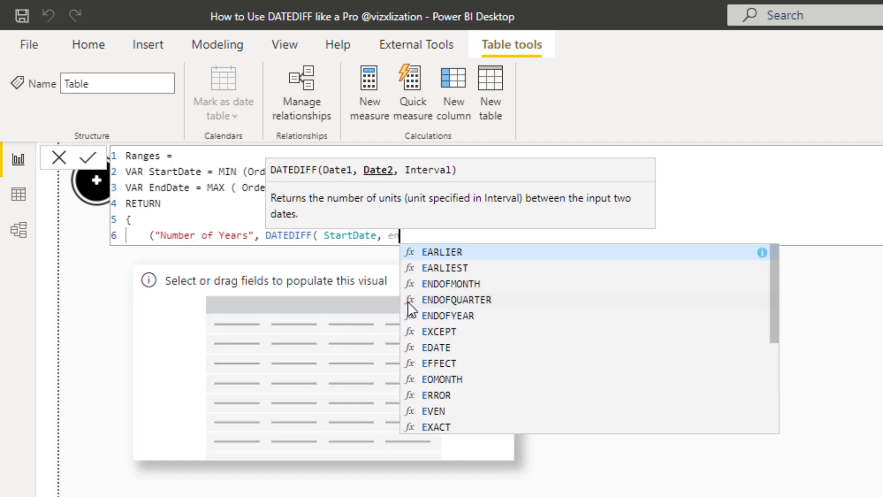
pyautogui.write('dDate,')
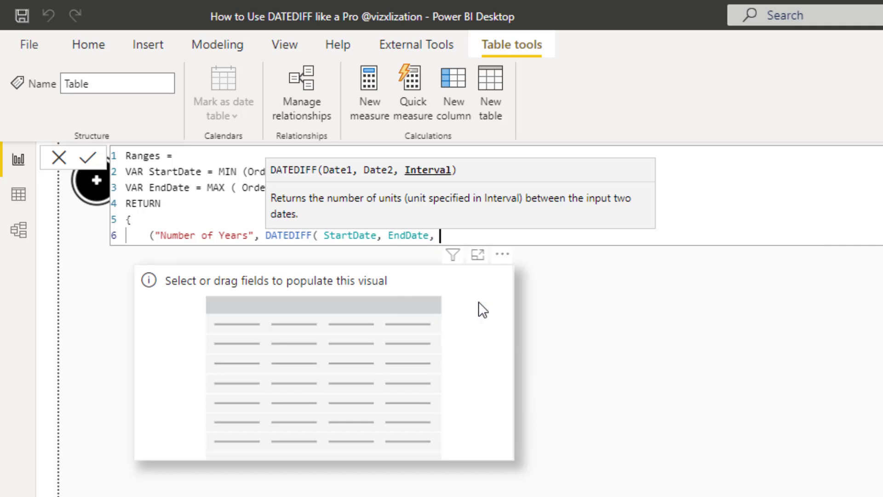
pyautogui.write('YEAR')
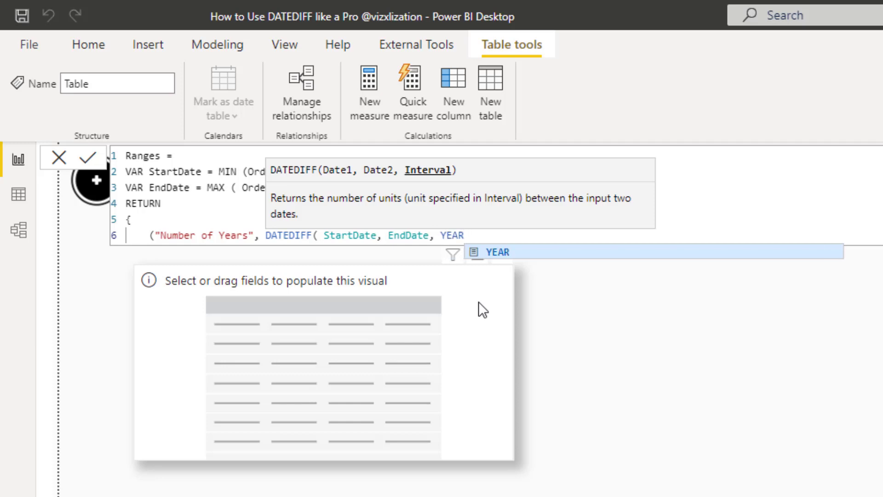
pyautogui.write(')),')
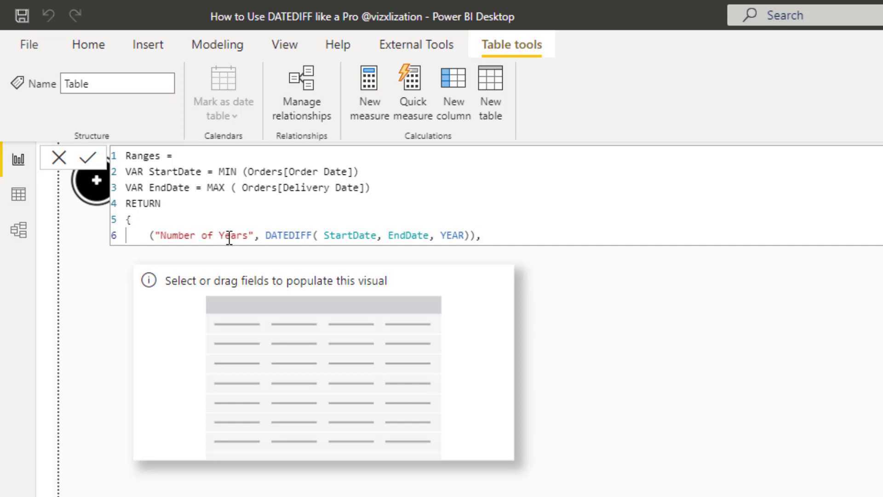
# Step: Duplicate the "Number of Years" row onto a new line below it
pyautogui.click(155, 235)
pyautogui.moveTo(155, 236)
pyautogui.mouseDown()
pyautogui.moveTo(473, 234)
pyautogui.moveTo(229, 221)
pyautogui.moveTo(157, 239)
pyautogui.mouseUp()
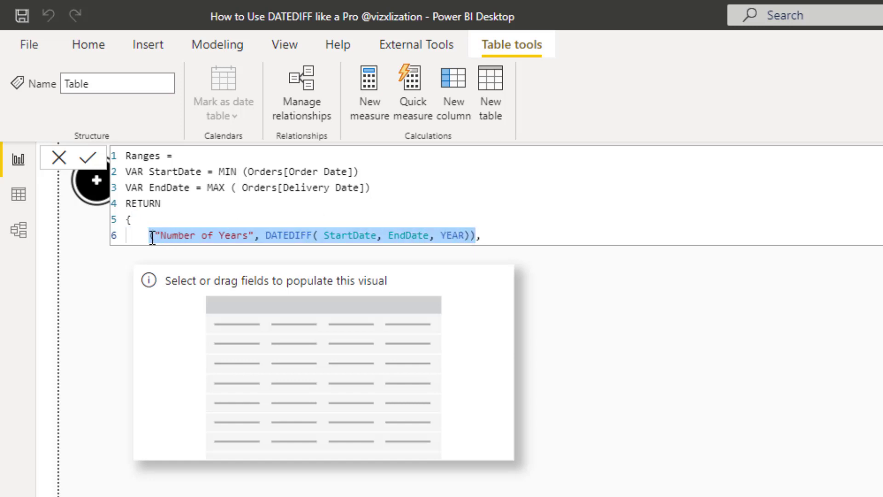
pyautogui.click(496, 237)
pyautogui.press('Return')
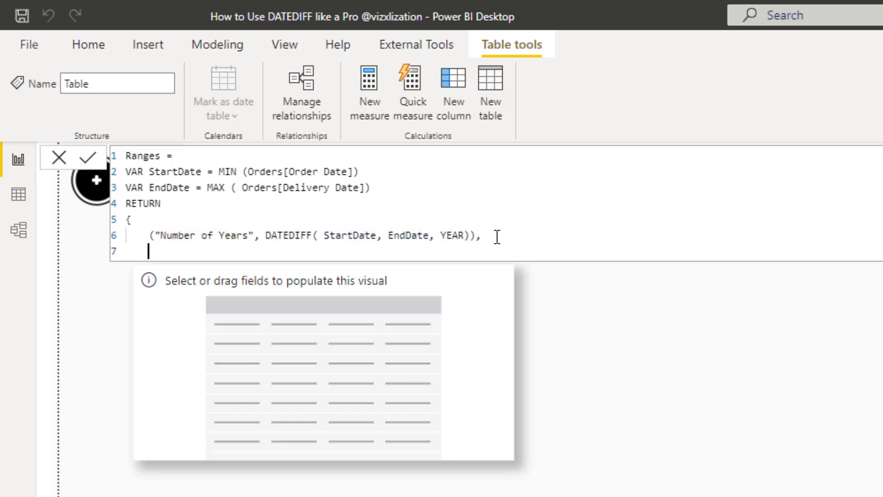
pyautogui.write('("Number of Years", DATEDIFF( StartDate, EndDate, YEAR))')
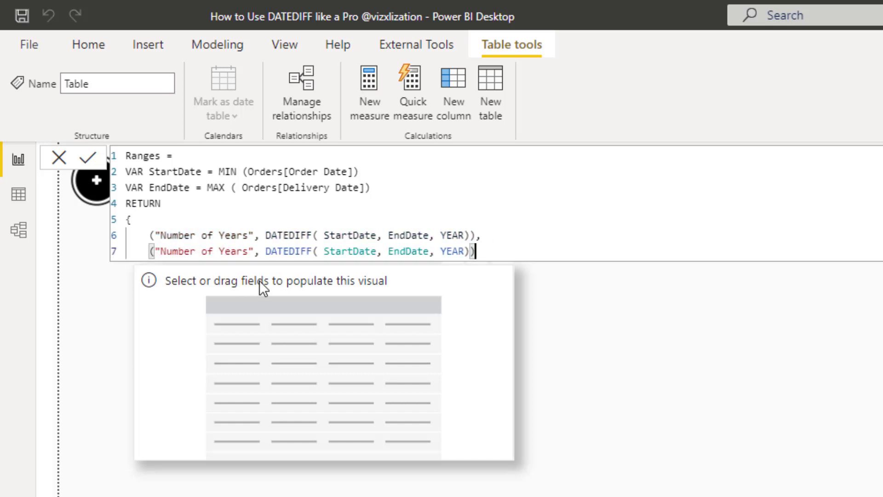
# Step: Change the duplicated row's label to "Number of Quarters" and its DATEDIFF interval to QUARTER
pyautogui.click(249, 250)
pyautogui.moveTo(249, 251); pyautogui.dragTo(220, 252)
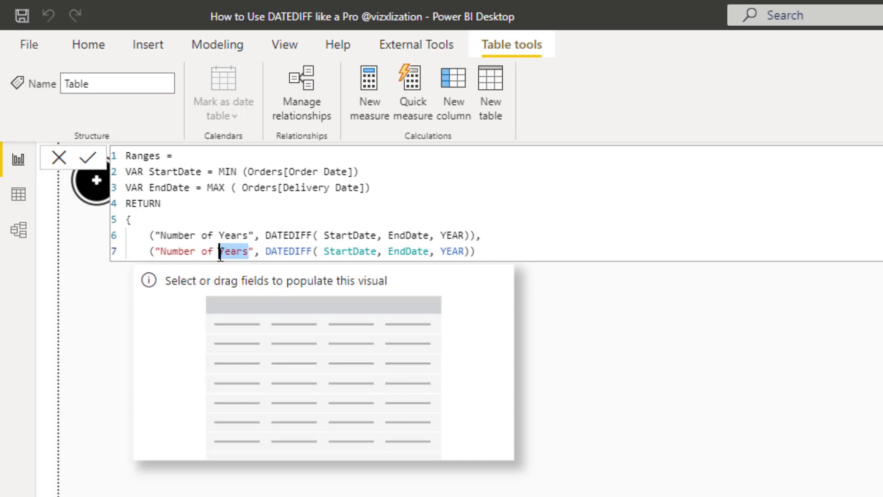
pyautogui.write('D')
pyautogui.write('uarter')
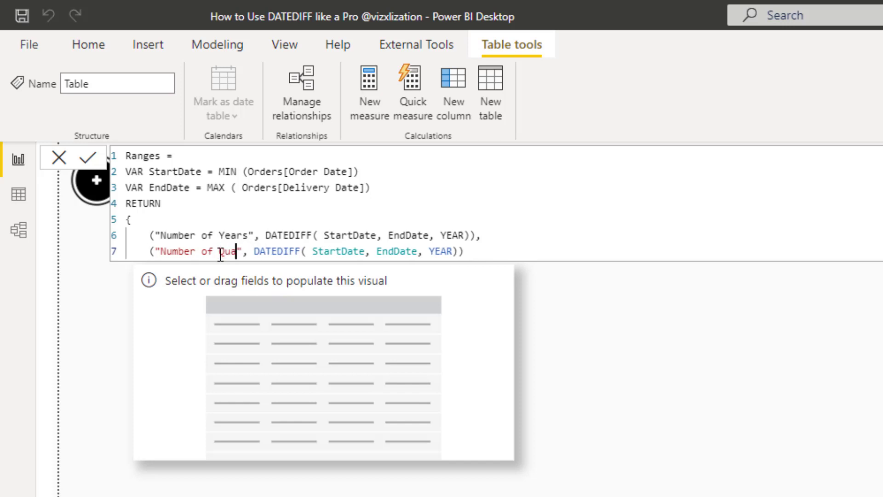
pyautogui.write('s')
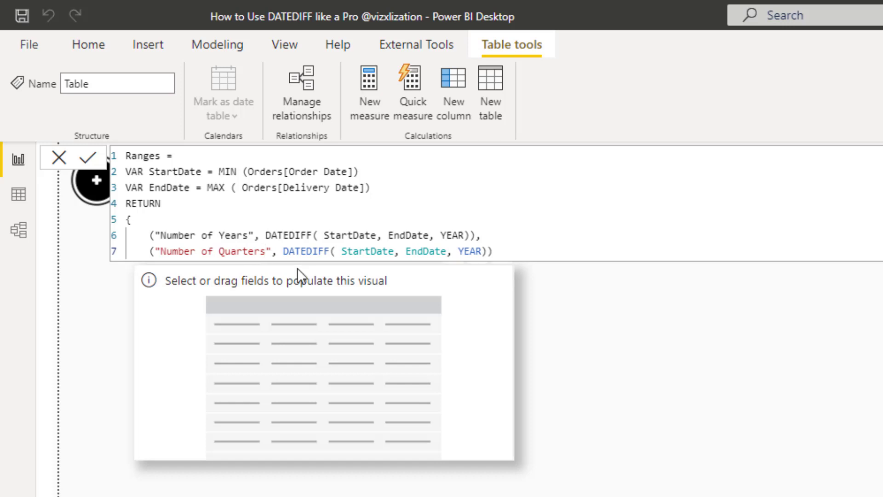
pyautogui.moveTo(458, 252); pyautogui.dragTo(482, 251)
pyautogui.write('qu')
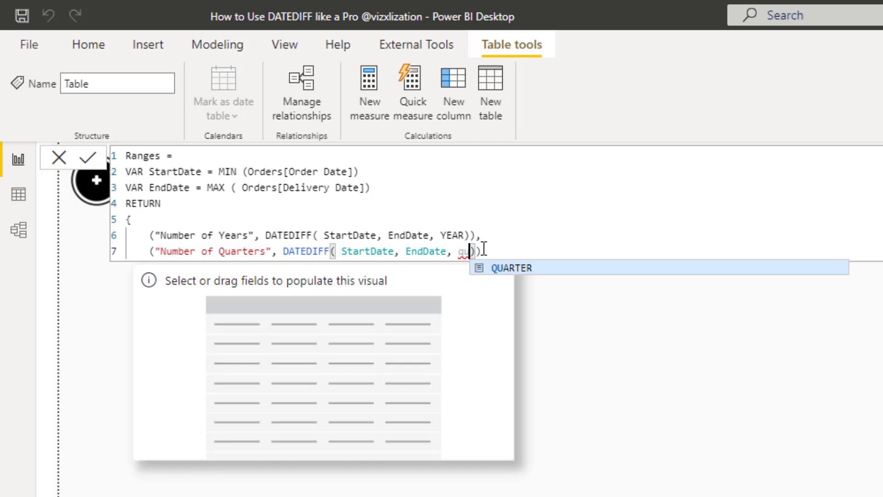
pyautogui.click(511, 268)
pyautogui.click(542, 252)
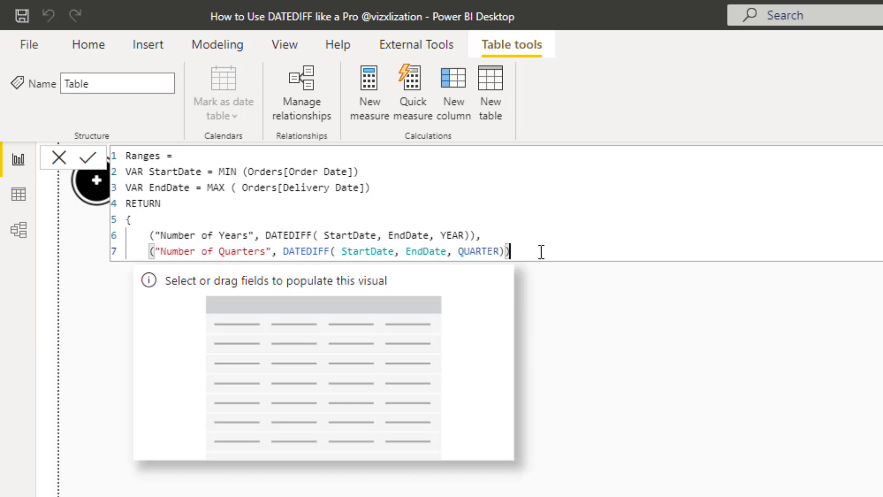
# Step: Add a third row from the copied years row, labelled "Number of Months" with the MONTH interval, and end it with a comma
pyautogui.write(',')
pyautogui.press('Return')
pyautogui.write('("Number of Years", DATEDIFF( StartDate, EndDate, YEAR))')
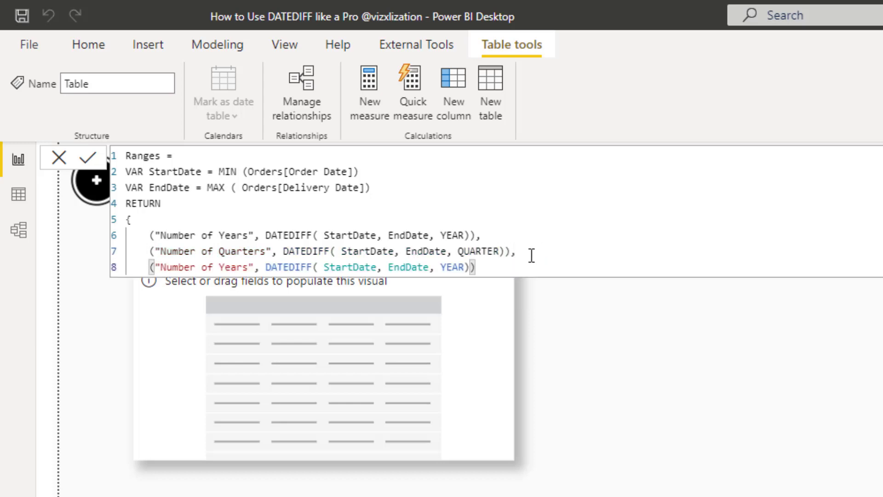
pyautogui.moveTo(219, 267); pyautogui.dragTo(249, 266)
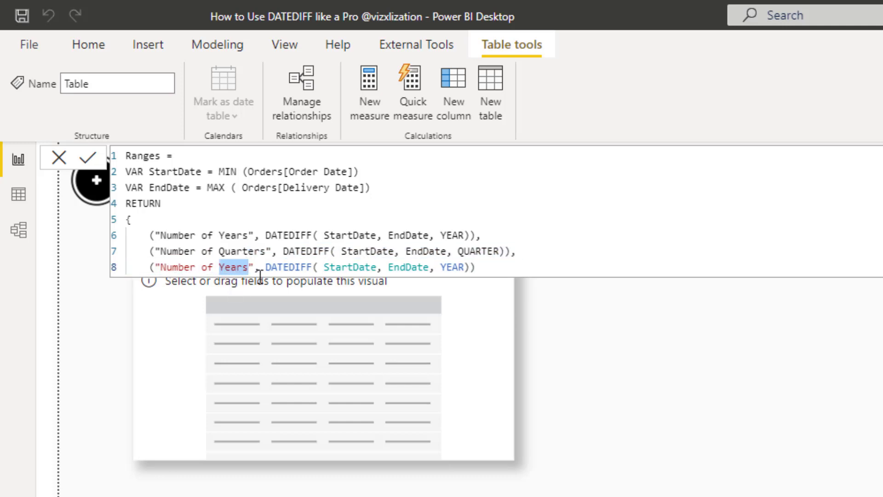
pyautogui.write('Months')
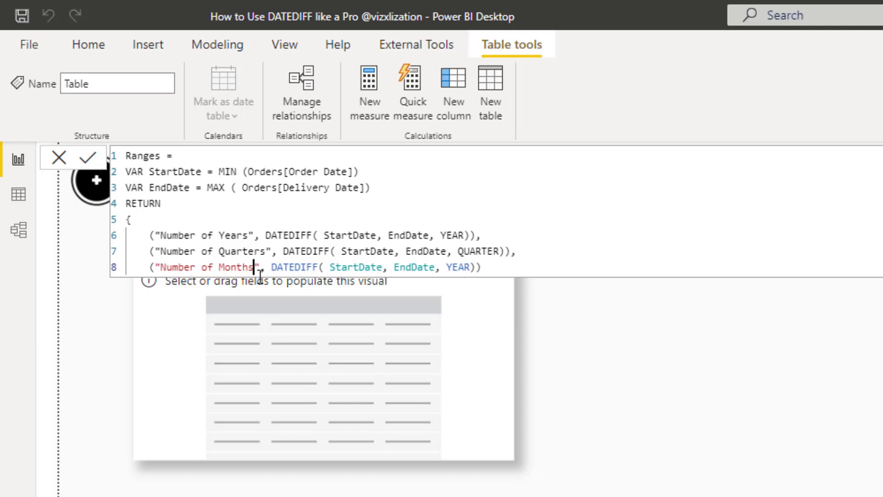
pyautogui.moveTo(449, 262); pyautogui.dragTo(468, 258)
pyautogui.write('MONTH')
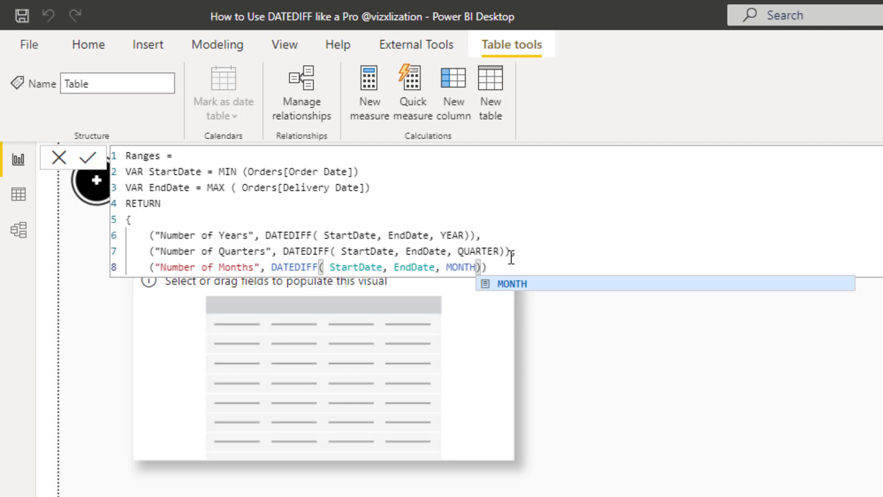
pyautogui.press('End')
pyautogui.write(',')
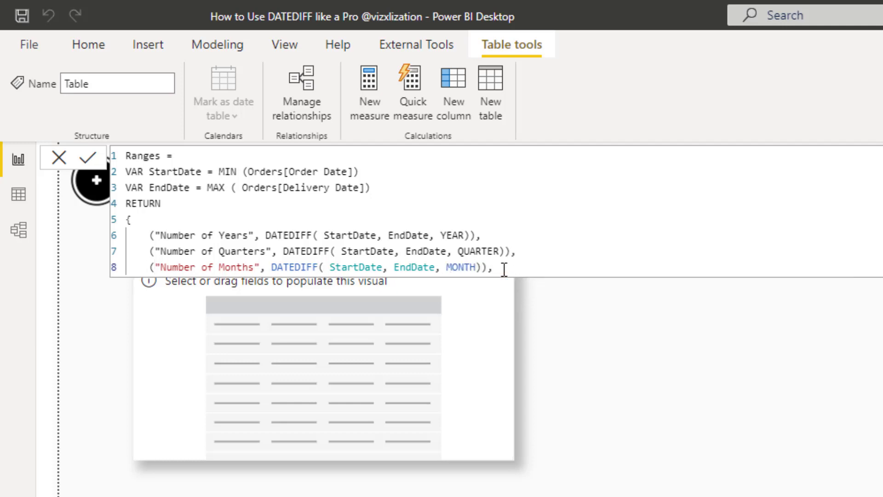
# Step: Add a fourth row from the copied years row, labelled "Number of Days" with the DAY interval
pyautogui.hotkey('shift', 'Return')
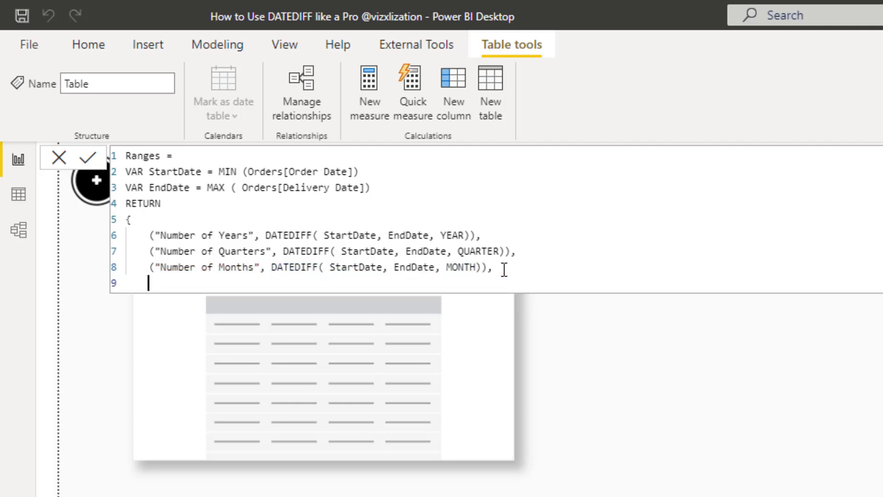
pyautogui.write('("Number of Years", DATEDIFF( StartDate, EndDate, YEAR))')
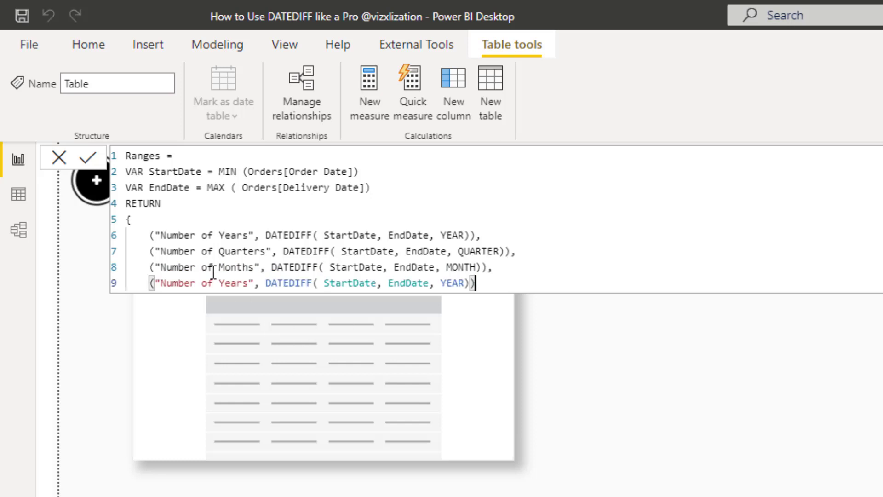
pyautogui.moveTo(219, 283); pyautogui.dragTo(248, 283)
pyautogui.write('Days')
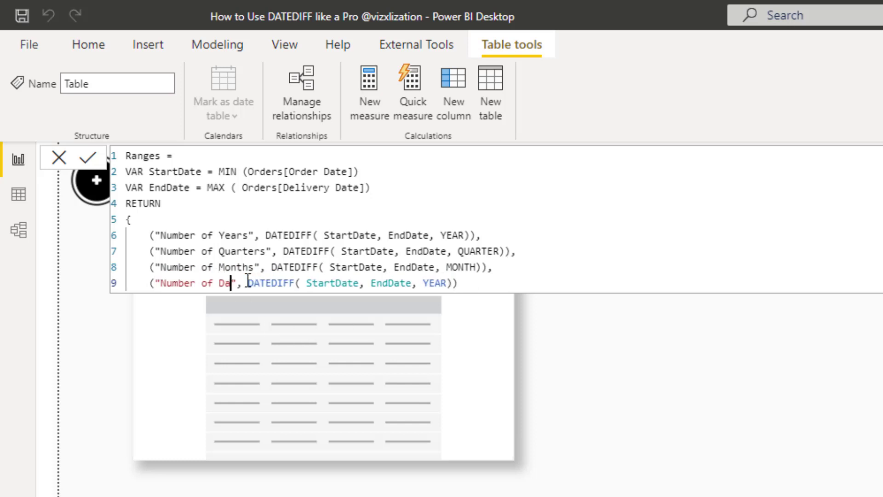
pyautogui.doubleClick(446, 283)
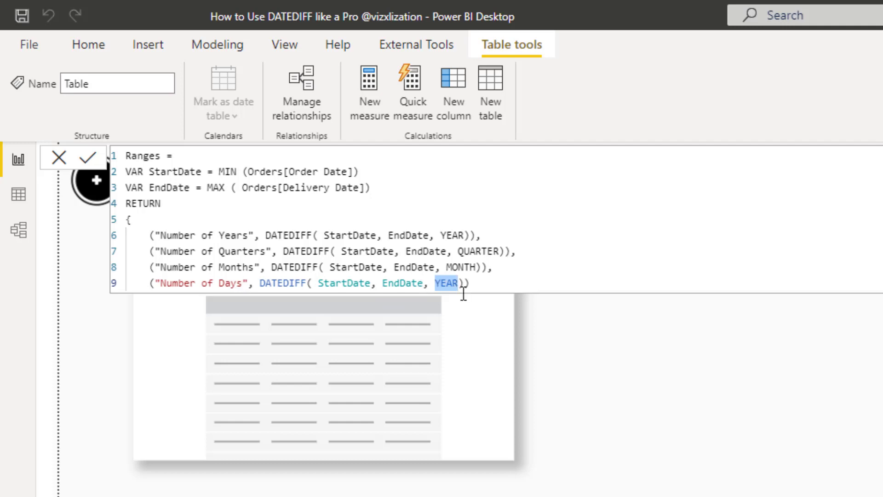
pyautogui.write('da')
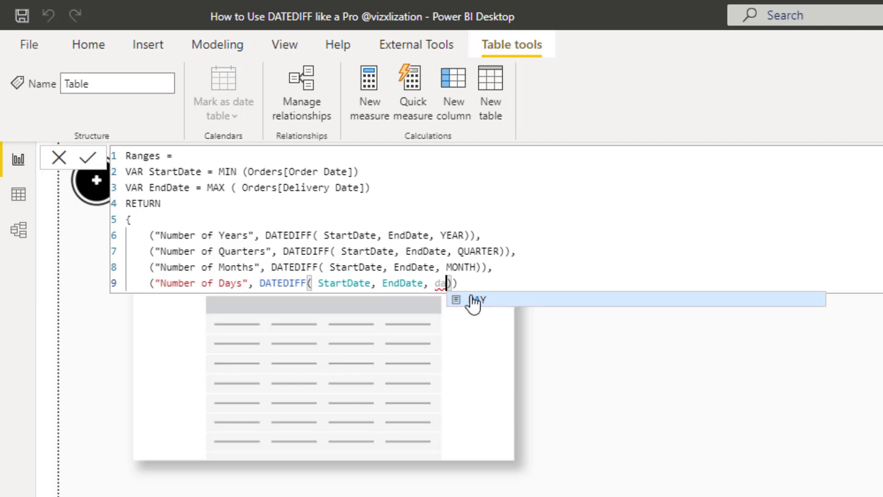
pyautogui.click(473, 300)
pyautogui.click(487, 284)
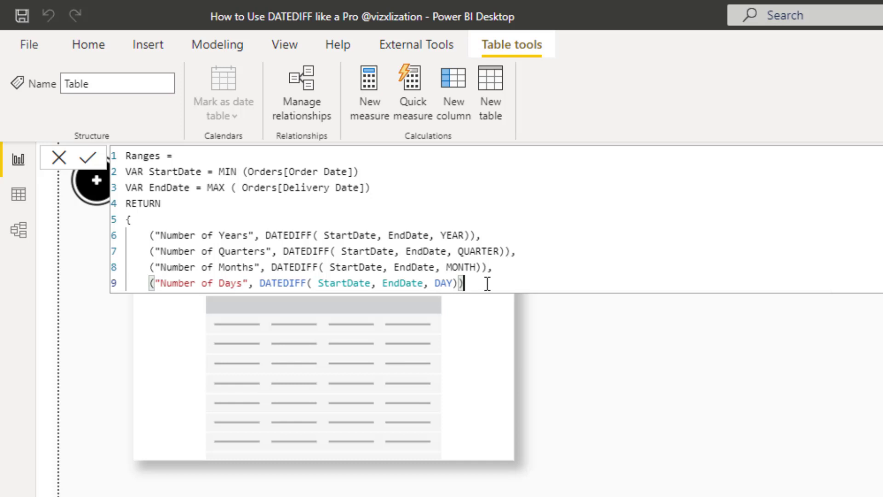
# Step: Close the table constructor with a curly brace on a new line and commit the Ranges table
pyautogui.hotkey('shift', 'Return')
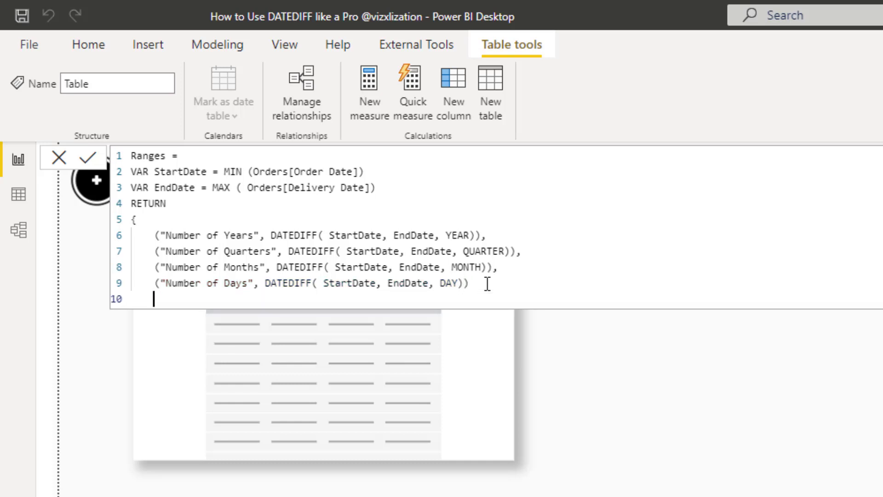
pyautogui.write('}')
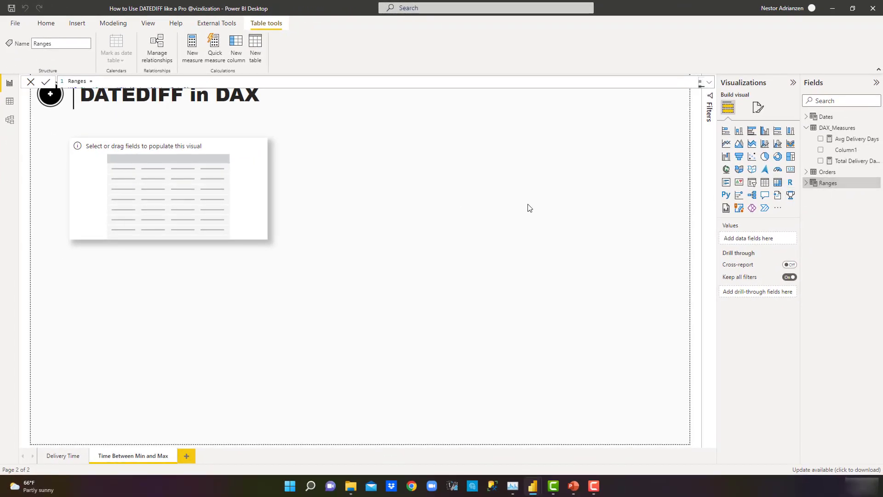
pyautogui.click(548, 205)
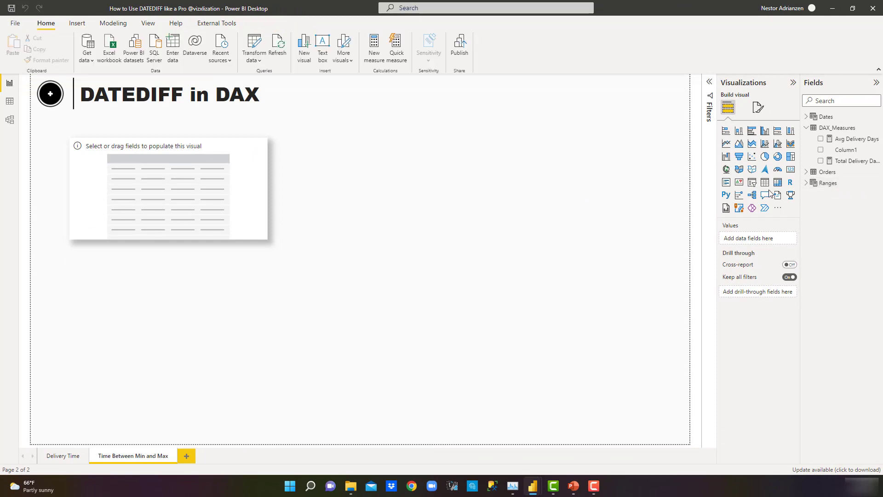
# Step: Check the rows of the Ranges table in the Data view and return to the report page
pyautogui.click(828, 183)
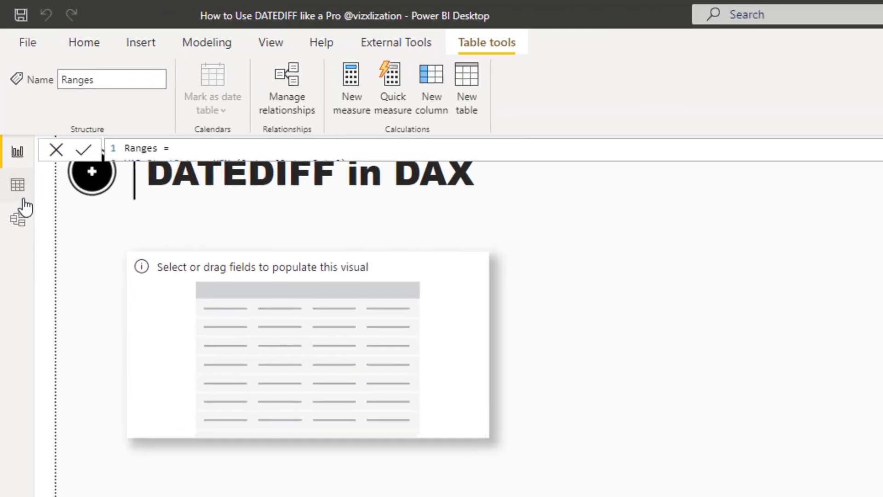
pyautogui.click(21, 192)
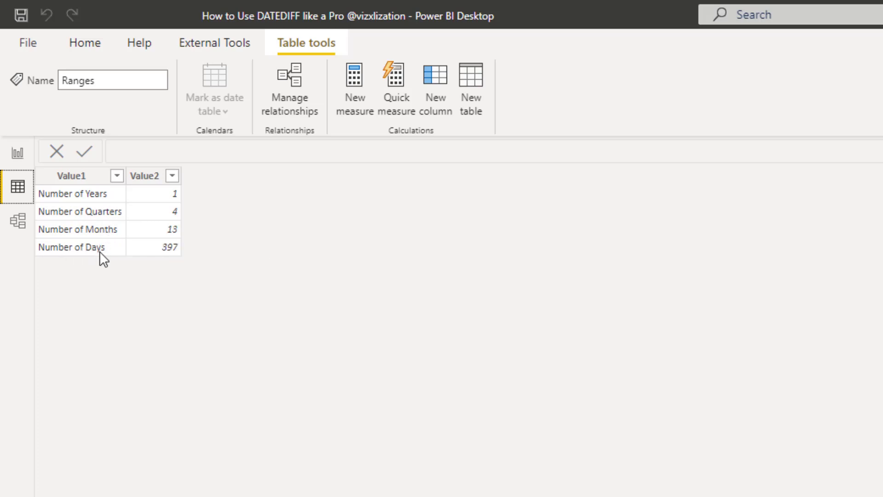
pyautogui.click(17, 154)
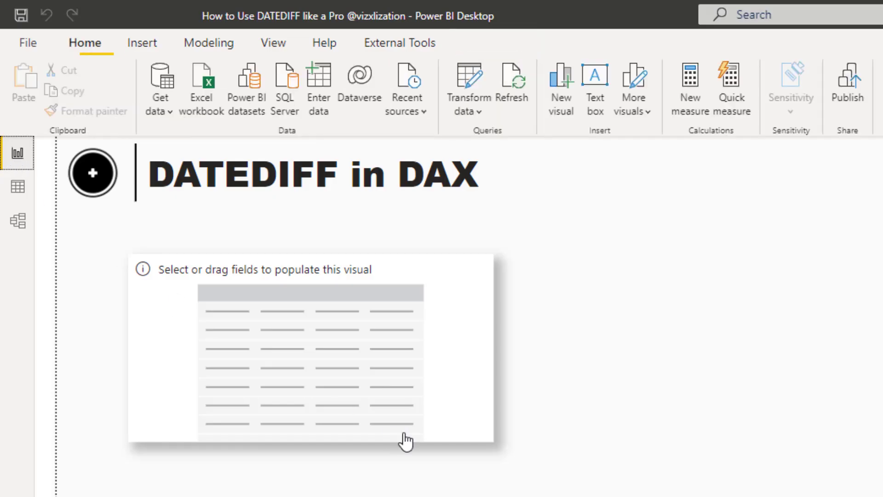
# Step: Fill the empty table visual with the Value1 and Value2 fields from the Ranges table
pyautogui.click(493, 374)
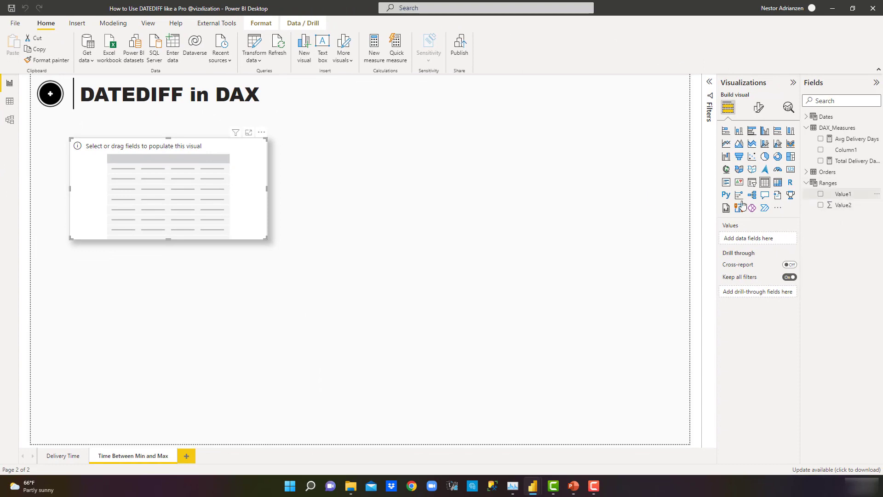
pyautogui.moveTo(843, 194); pyautogui.dragTo(138, 195)
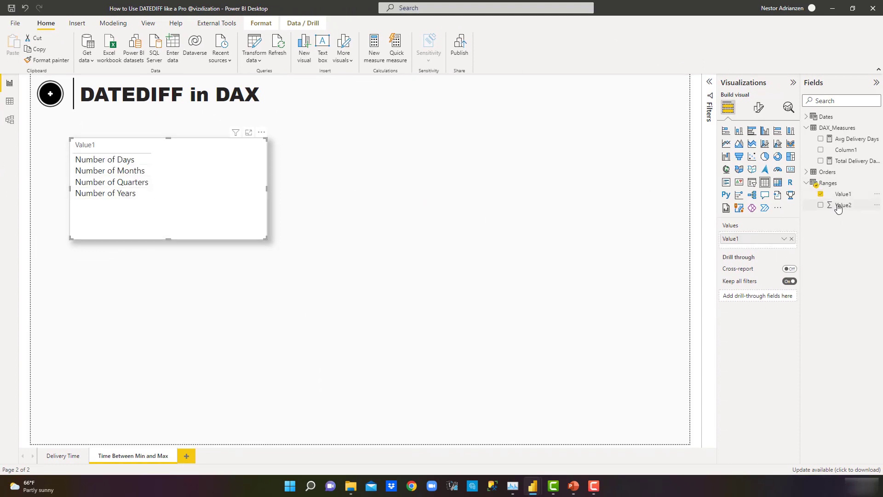
pyautogui.moveTo(839, 208); pyautogui.dragTo(226, 212)
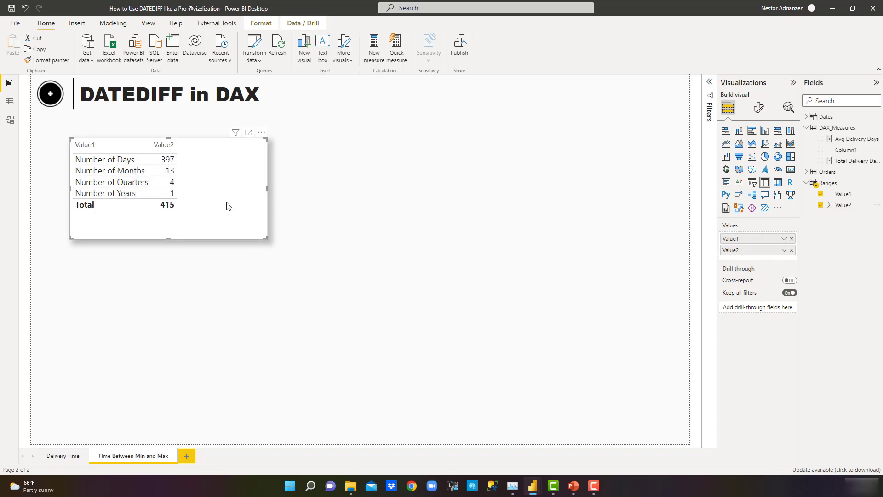
pyautogui.click(386, 213)
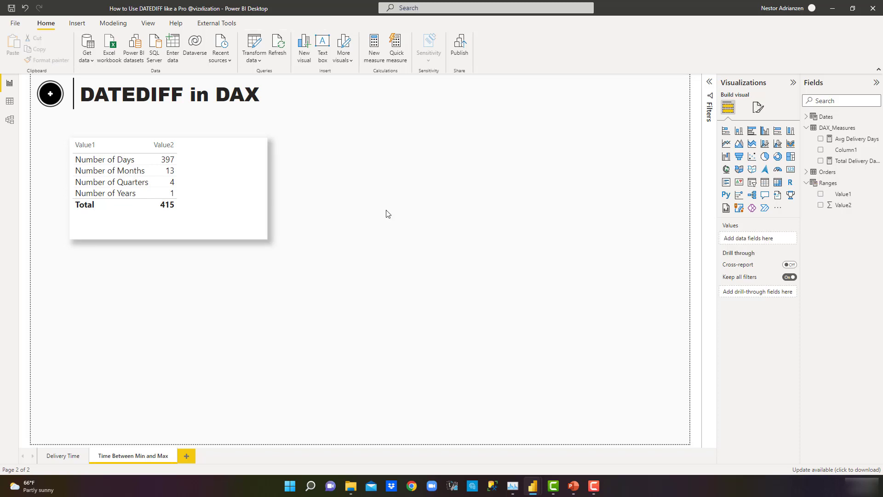